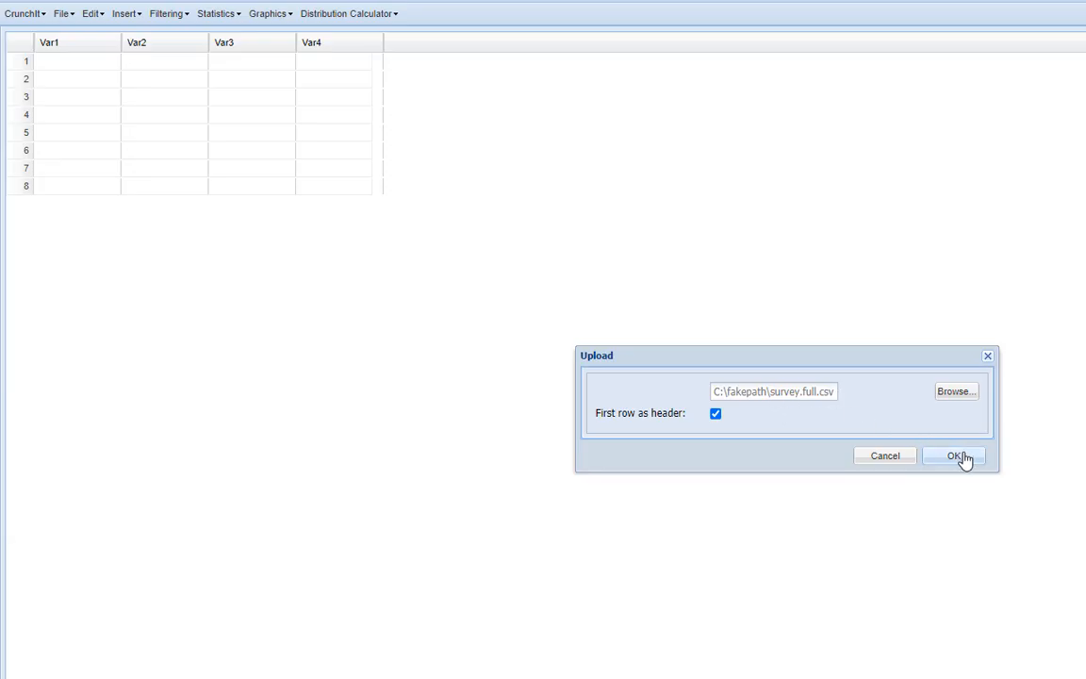
Upload survey.full.csv with its first row as header and create a raw-data bar chart of Gender titled "Gender"
{"action": "left_click", "coordinate": [962, 458]}
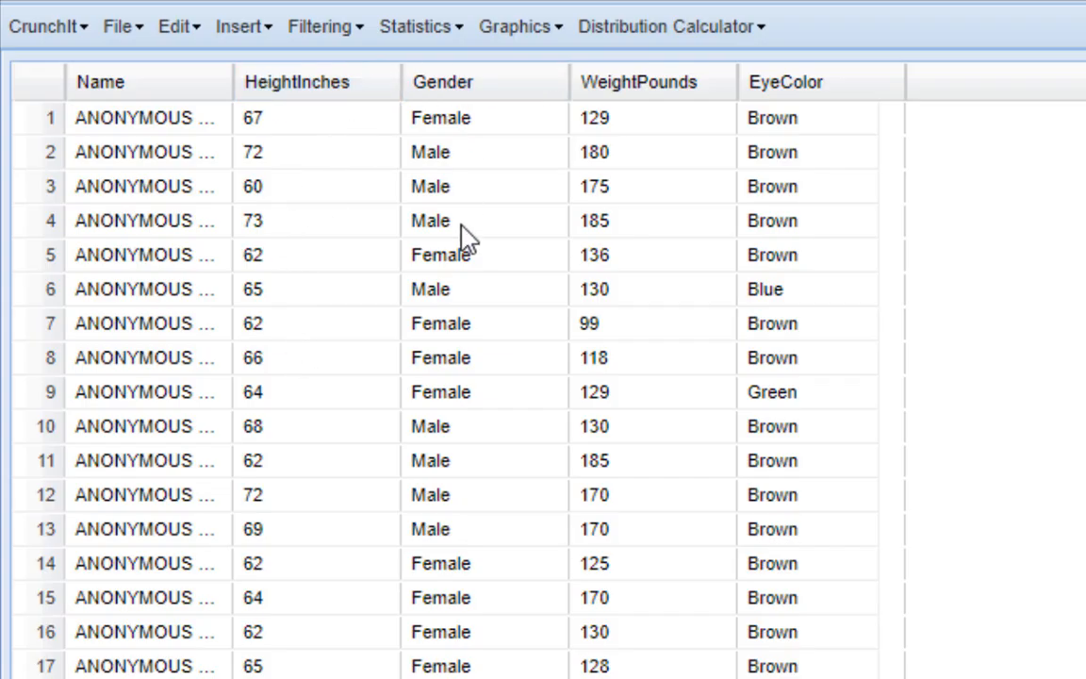
{"action": "left_click", "coordinate": [560, 27]}
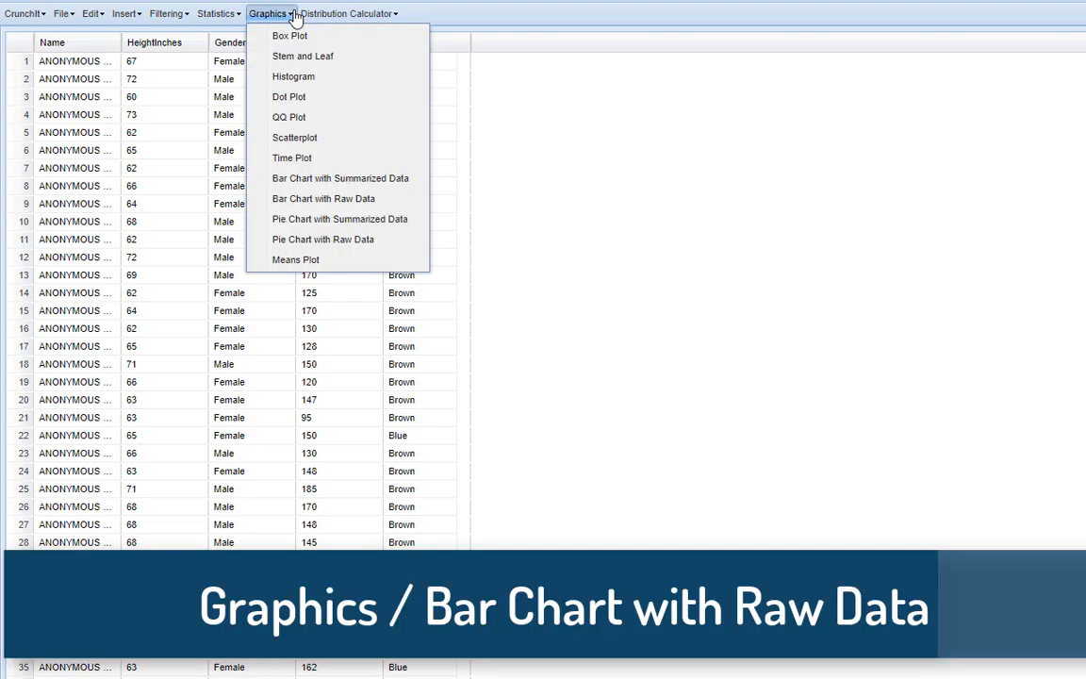
{"action": "left_click", "coordinate": [292, 197]}
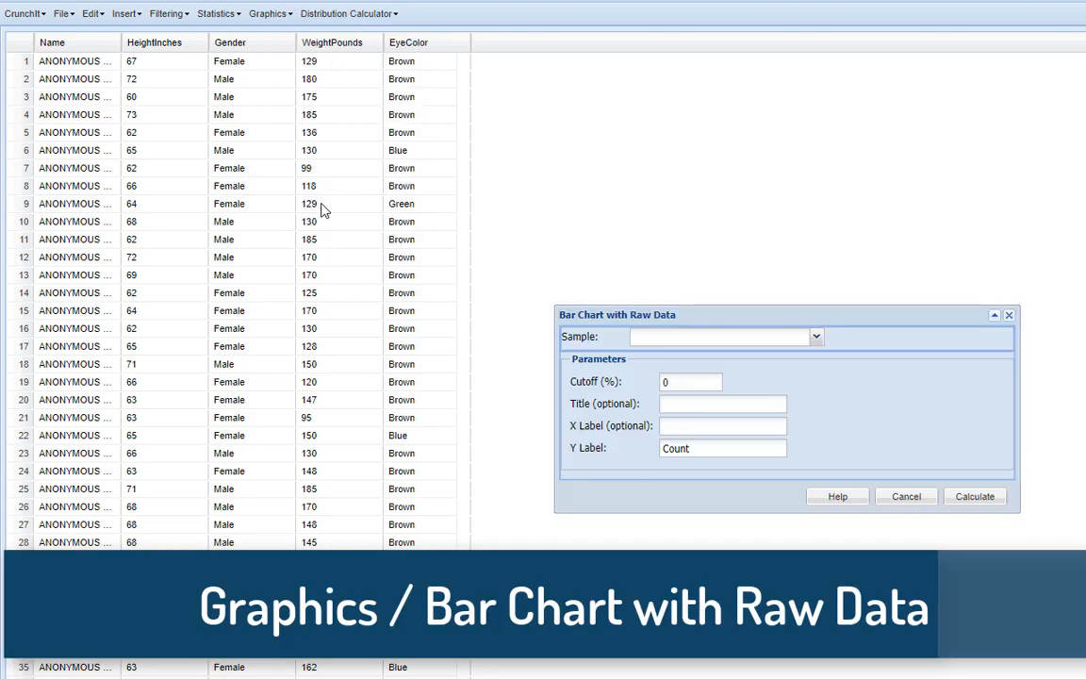
{"action": "left_click", "coordinate": [776, 341]}
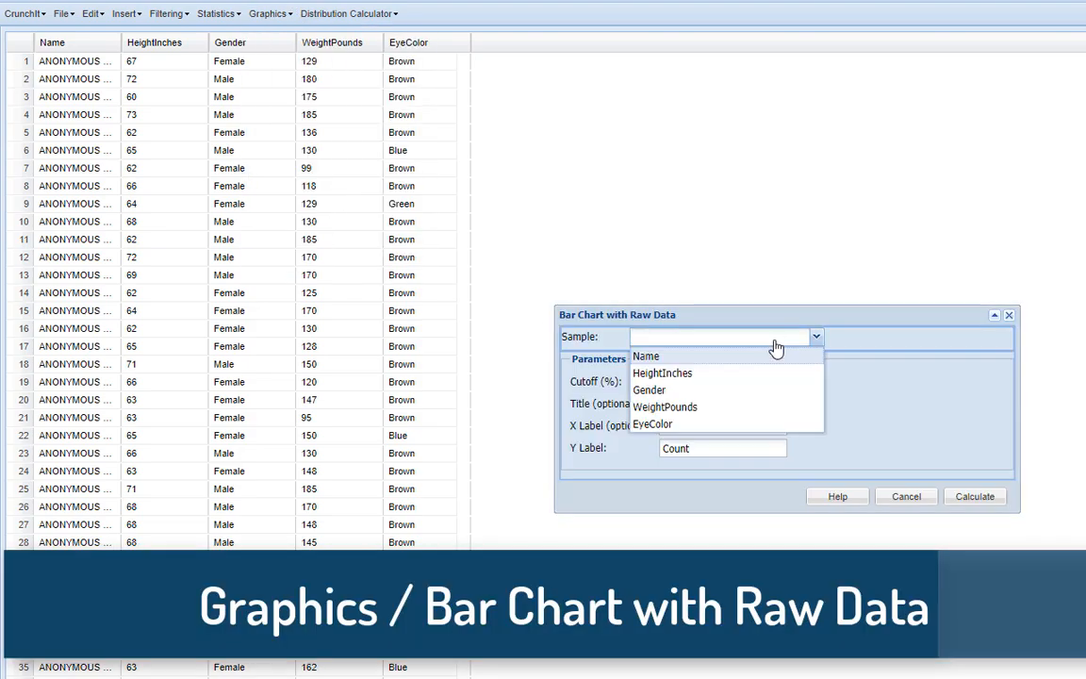
{"action": "left_click", "coordinate": [701, 389]}
{"action": "left_click", "coordinate": [731, 403]}
{"action": "type", "text": "Gender"}
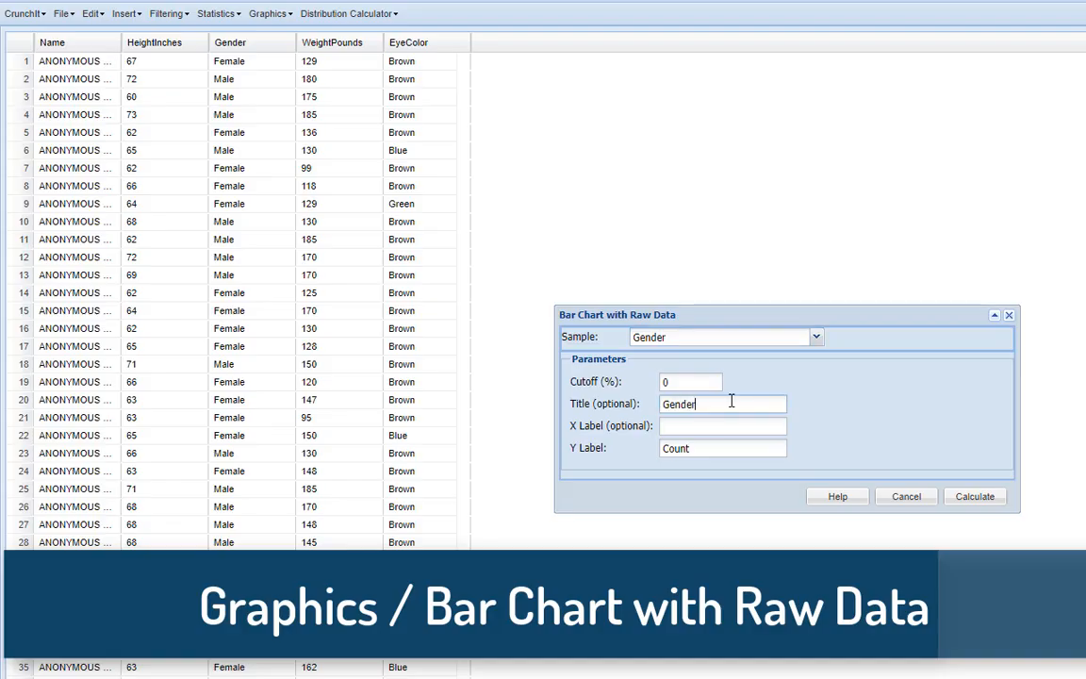
{"action": "left_click", "coordinate": [972, 497]}
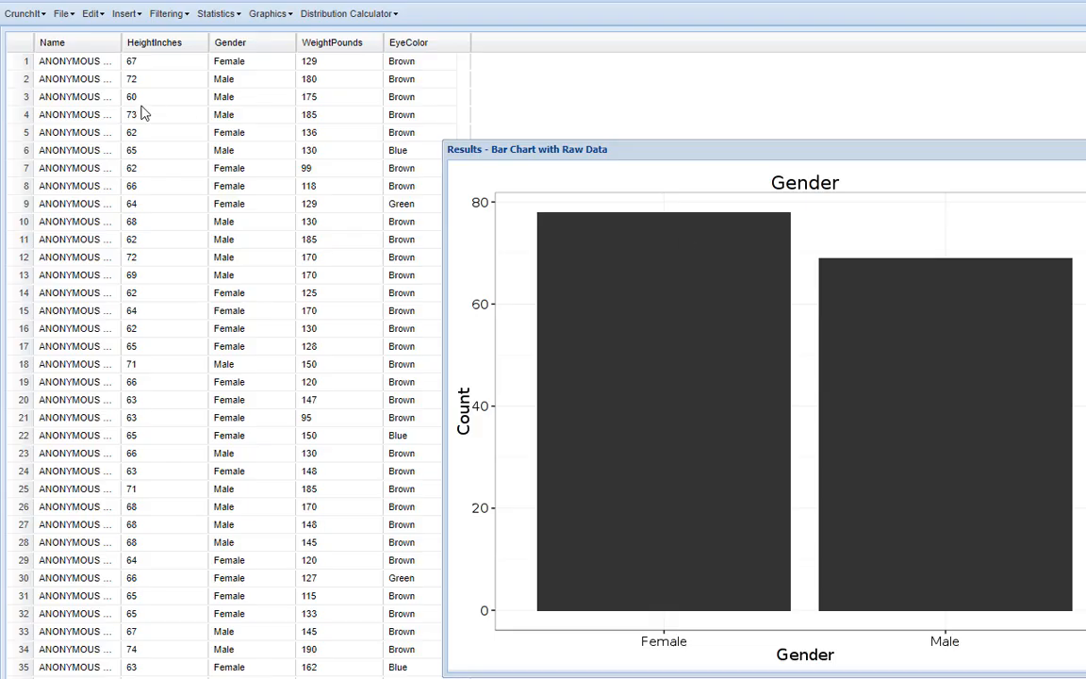
Create a pie chart with raw data from the Gender column, titled "Gender", with a 0% cutoff
{"action": "left_click", "coordinate": [274, 13]}
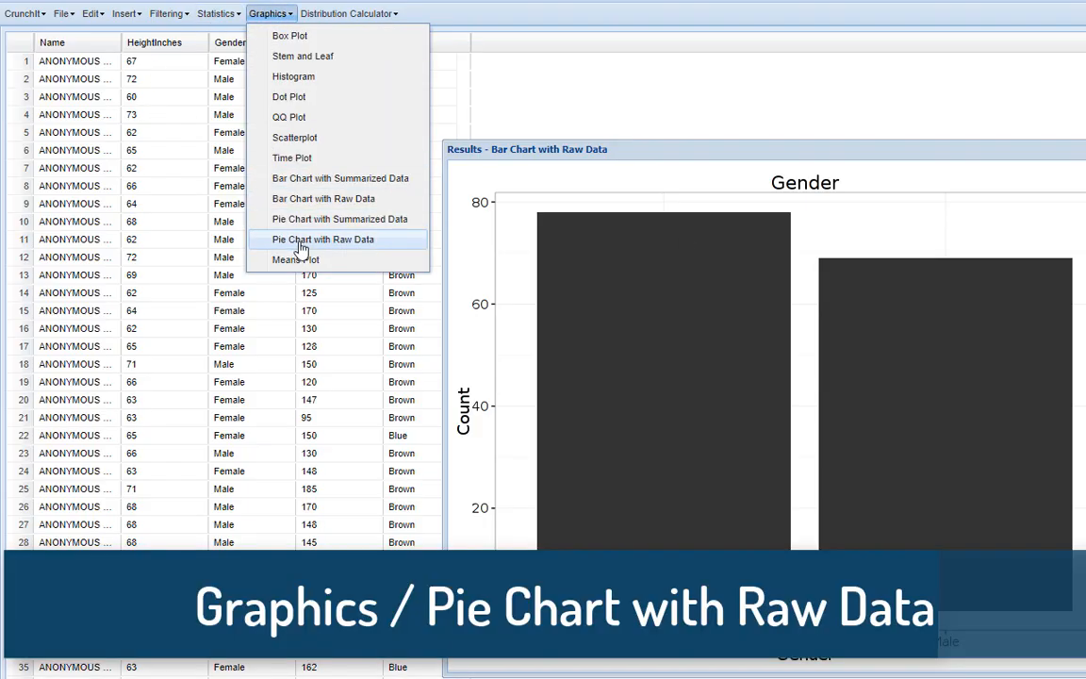
{"action": "left_click", "coordinate": [301, 240]}
{"action": "left_click", "coordinate": [816, 359]}
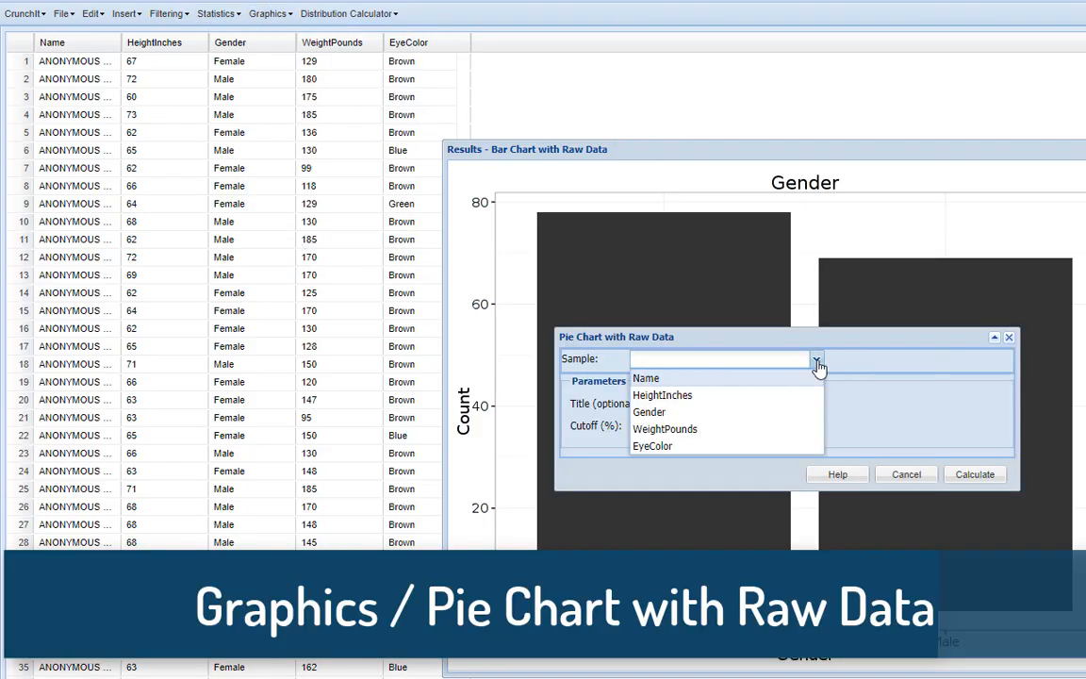
{"action": "left_click", "coordinate": [726, 413]}
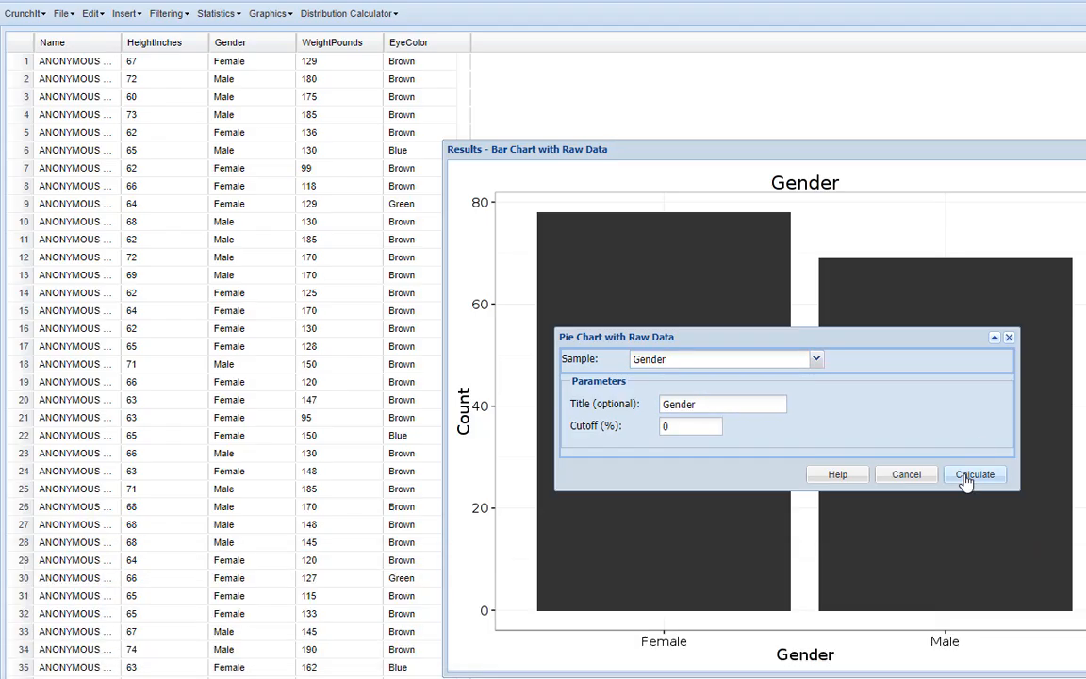
{"action": "left_click", "coordinate": [966, 479]}
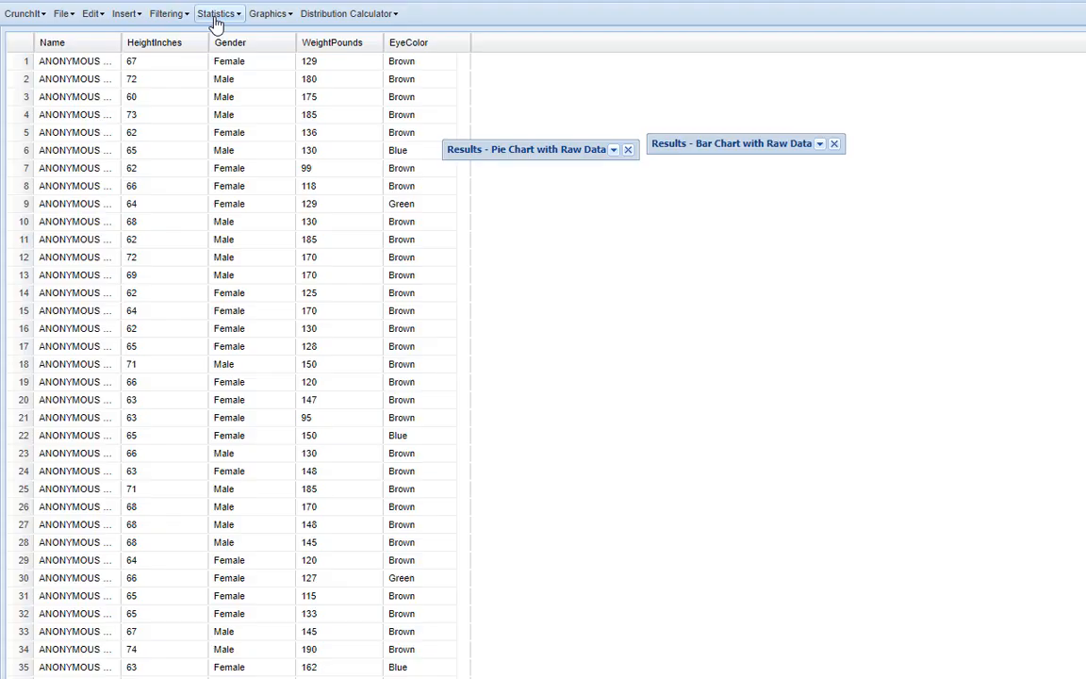
Generate a frequency table for the Gender column with a 0% cutoff
{"action": "left_click", "coordinate": [216, 13]}
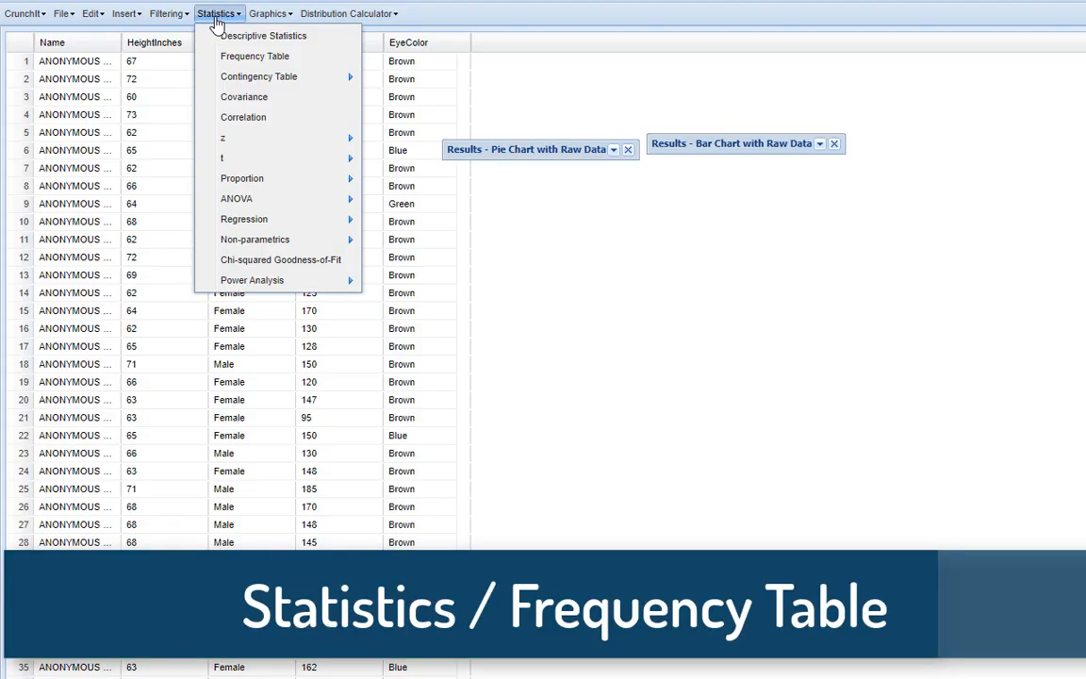
{"action": "left_click", "coordinate": [247, 55]}
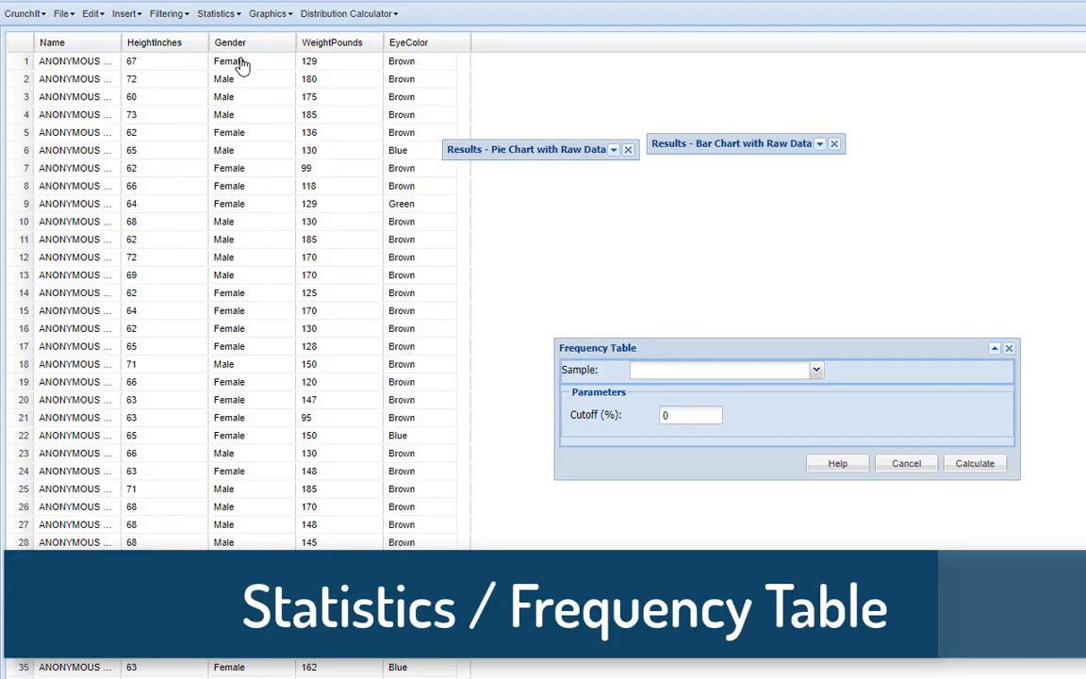
{"action": "left_click", "coordinate": [819, 371]}
{"action": "left_click", "coordinate": [721, 419]}
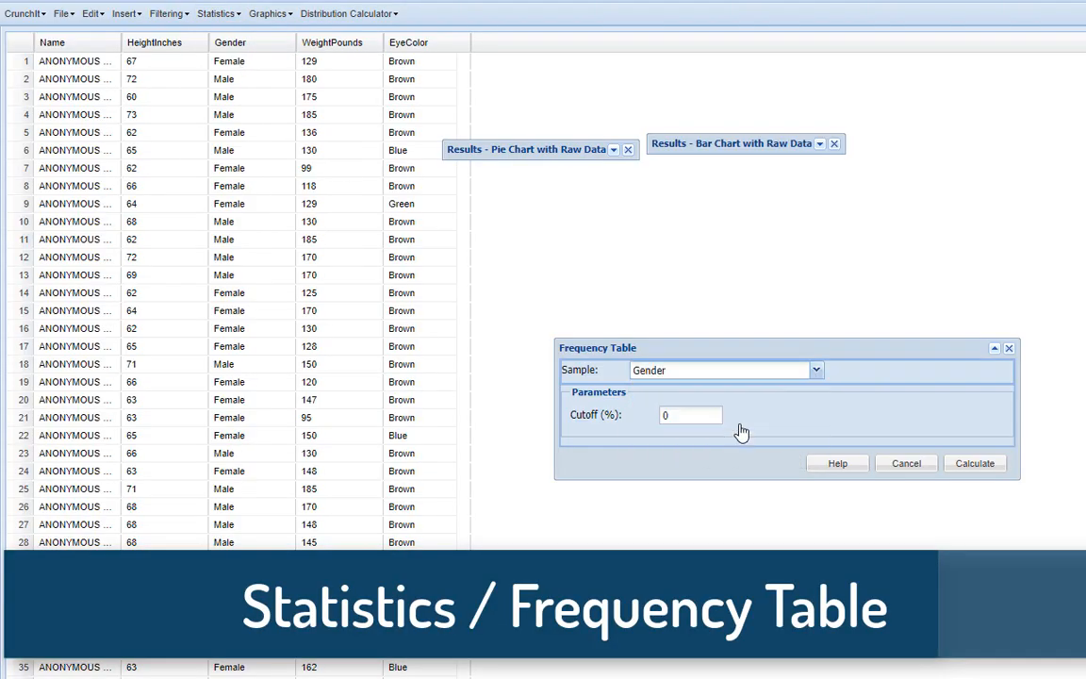
{"action": "left_click", "coordinate": [992, 480]}
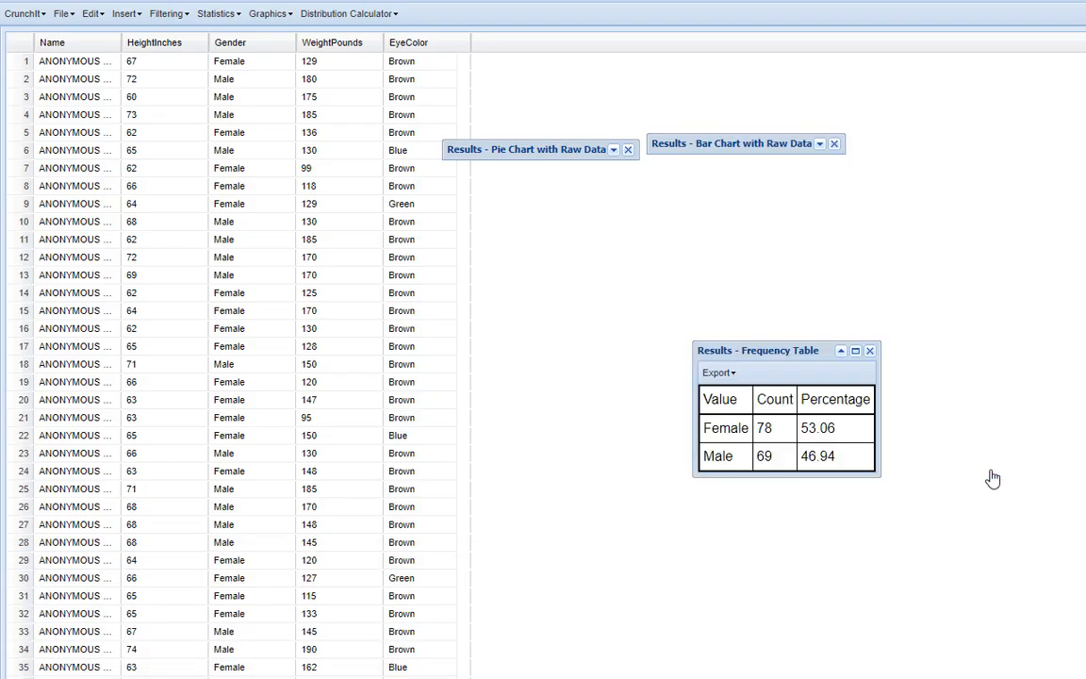
Reopen the Gender pie and bar charts to compare them with the frequency table, collapsing each one after viewing
{"action": "left_click", "coordinate": [613, 153]}
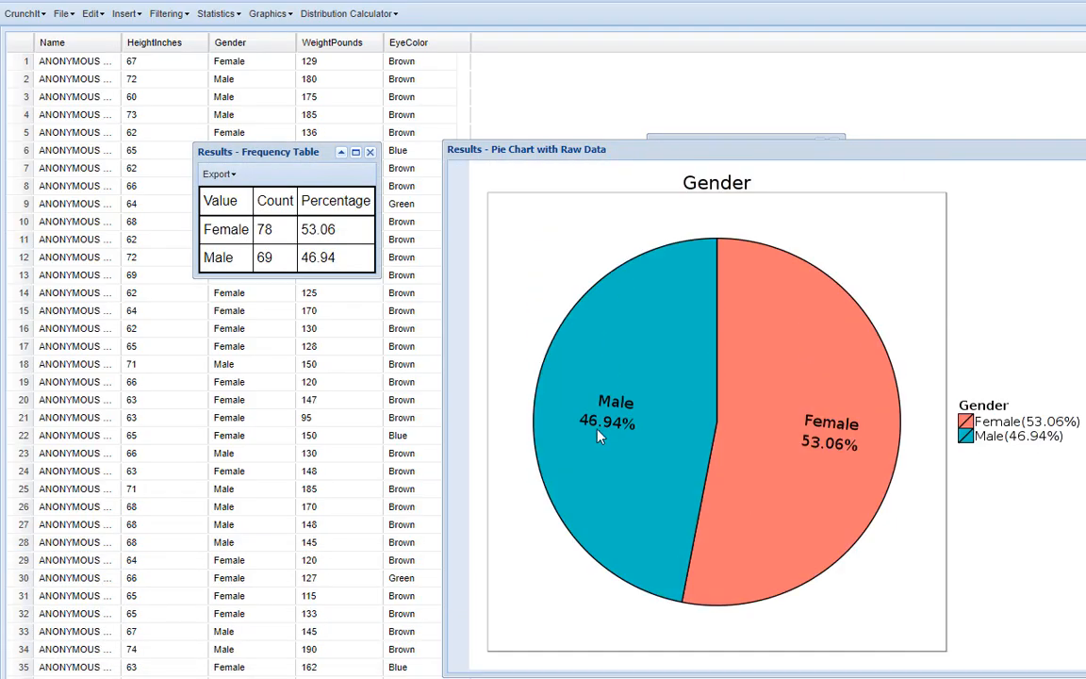
{"action": "left_click", "coordinate": [967, 148]}
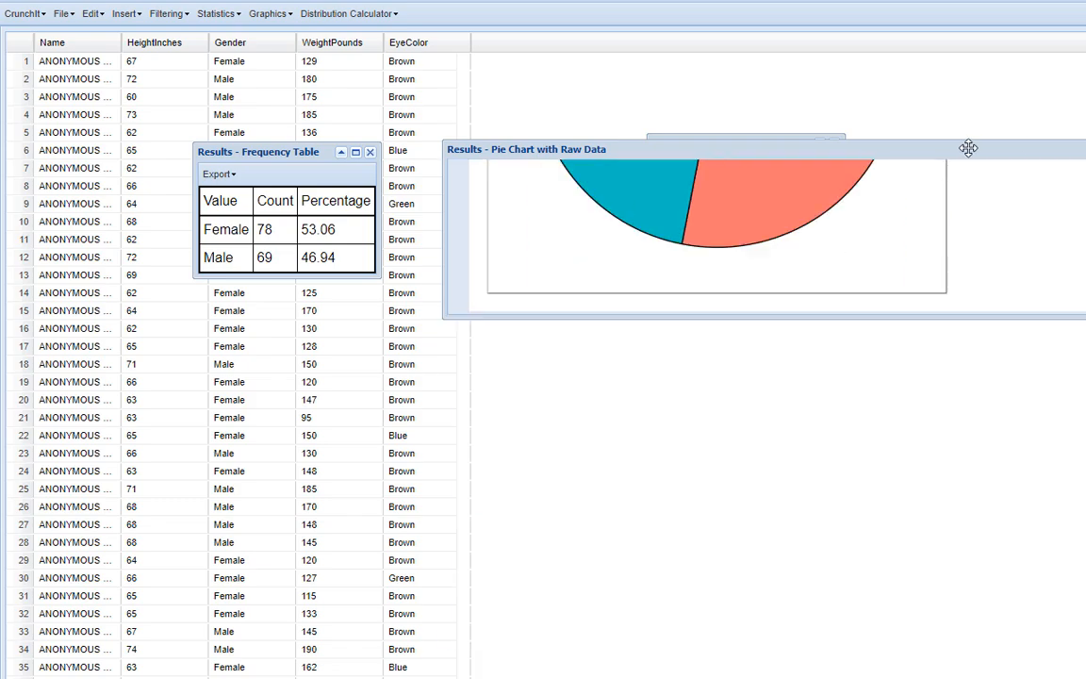
{"action": "left_click", "coordinate": [816, 153]}
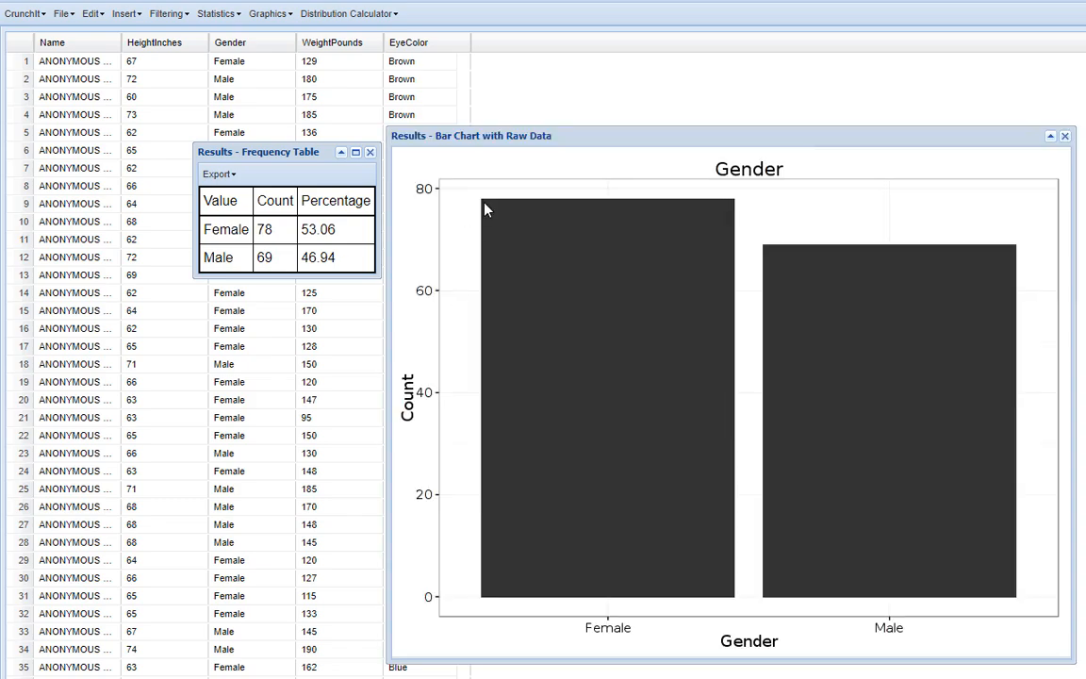
{"action": "left_click", "coordinate": [1049, 137]}
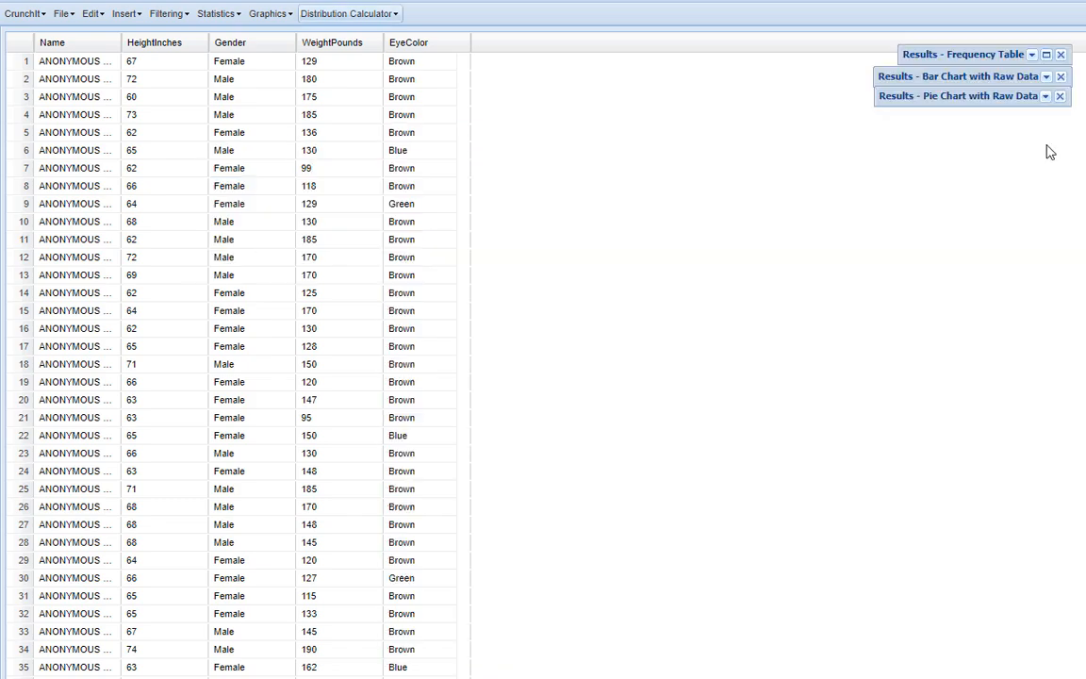
Create a dot plot of HeightInches titled "All students" with the X label "Height in inches", and collapse its result window
{"action": "left_click", "coordinate": [282, 15]}
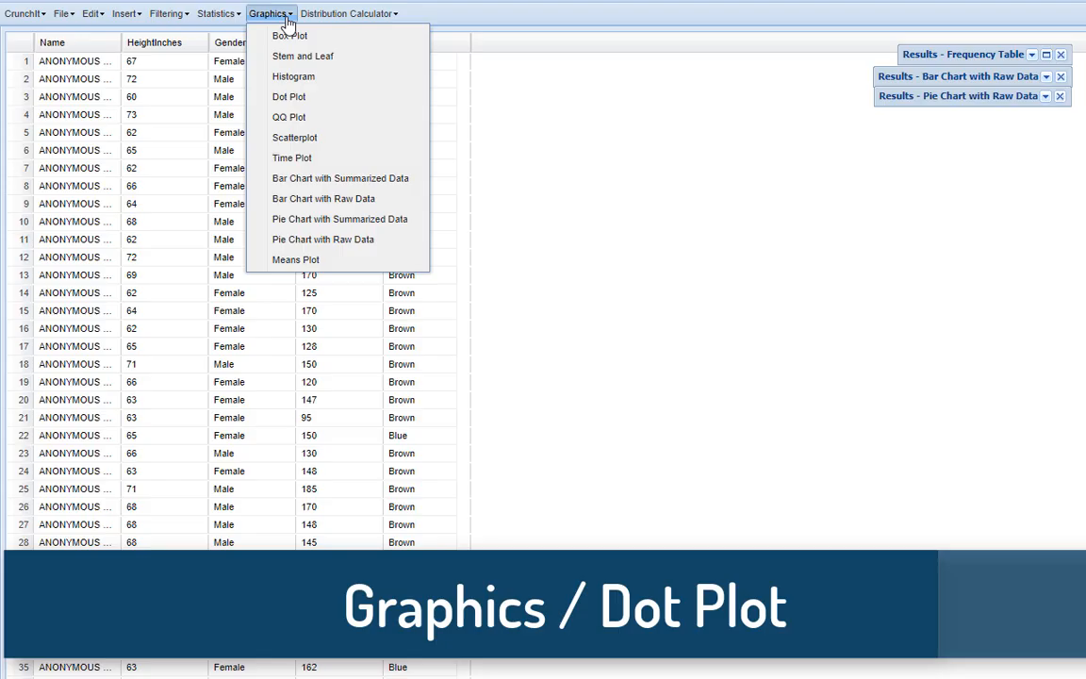
{"action": "left_click", "coordinate": [303, 98]}
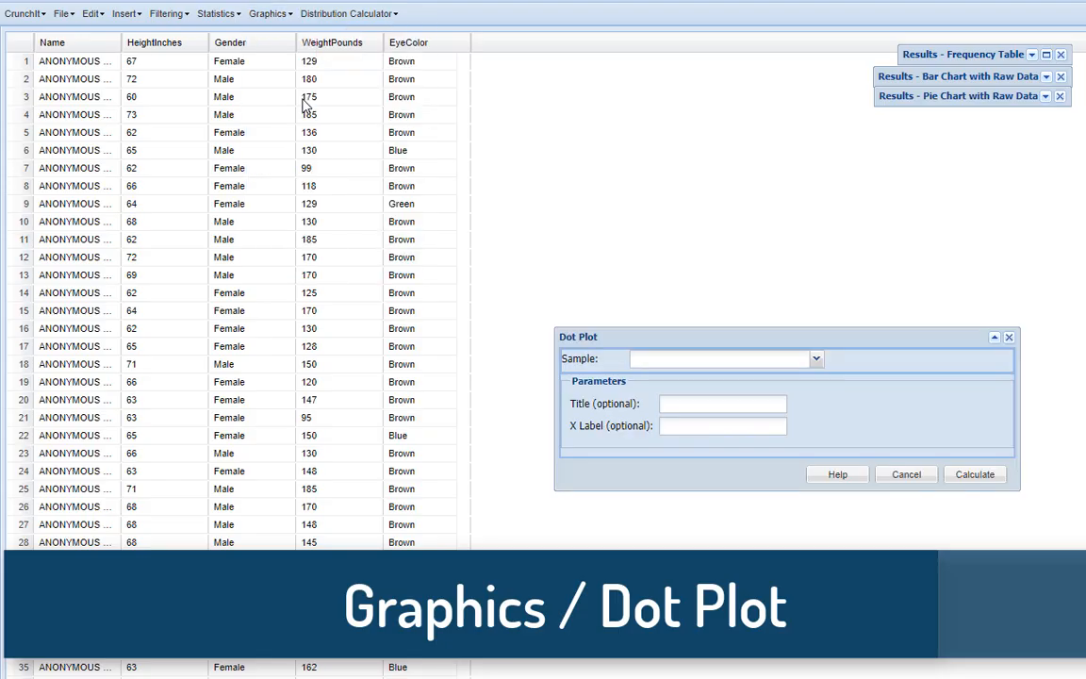
{"action": "left_click", "coordinate": [816, 358]}
{"action": "left_click", "coordinate": [739, 396]}
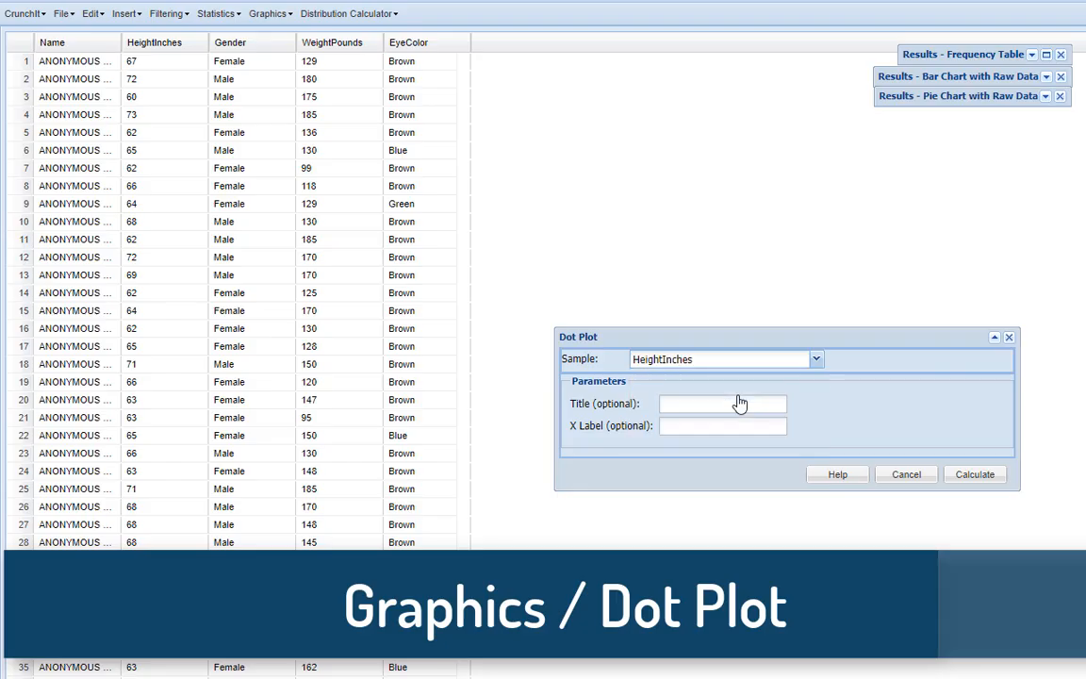
{"action": "left_click", "coordinate": [739, 406]}
{"action": "type", "text": "All students"}
{"action": "key", "text": "Tab"}
{"action": "type", "text": "Height in inches"}
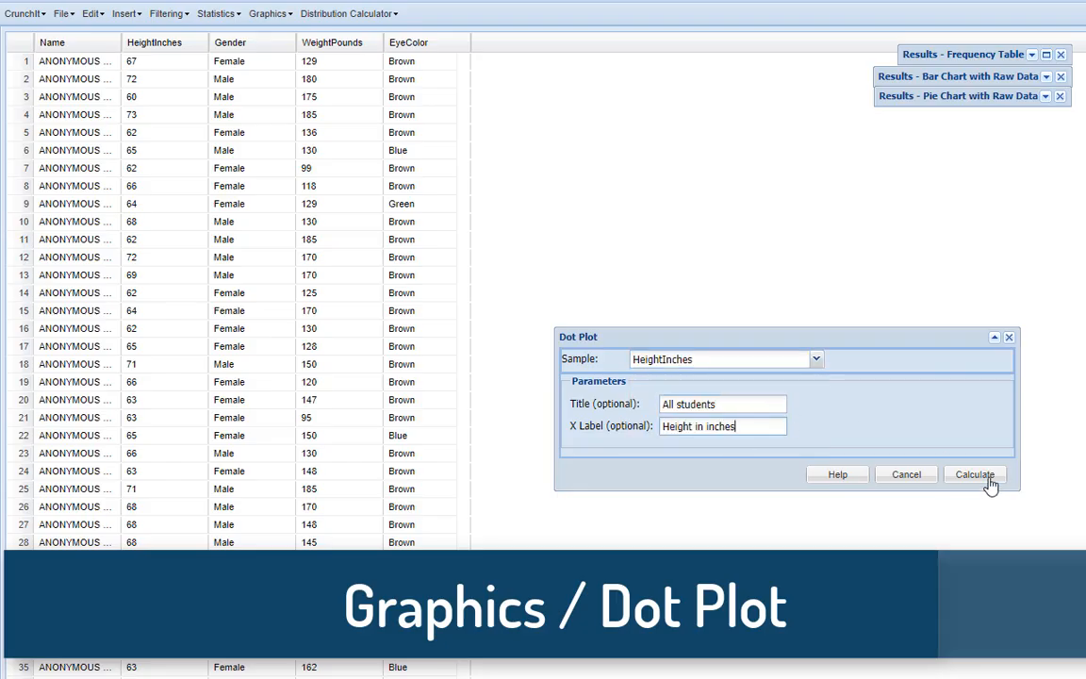
{"action": "left_click", "coordinate": [985, 473]}
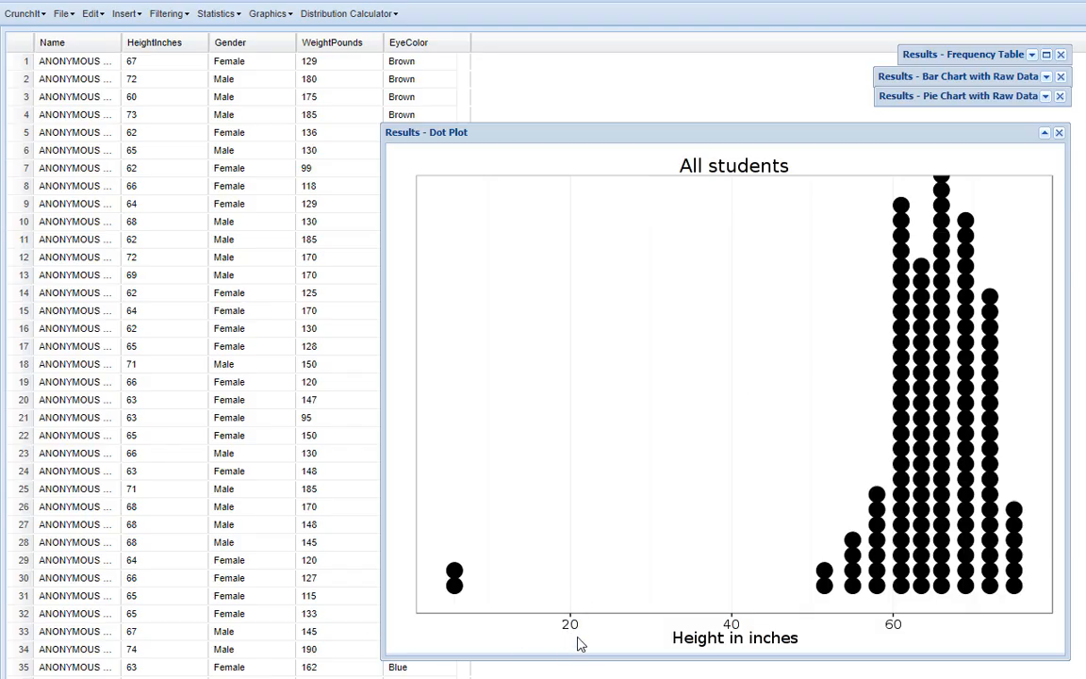
{"action": "left_click", "coordinate": [1045, 133]}
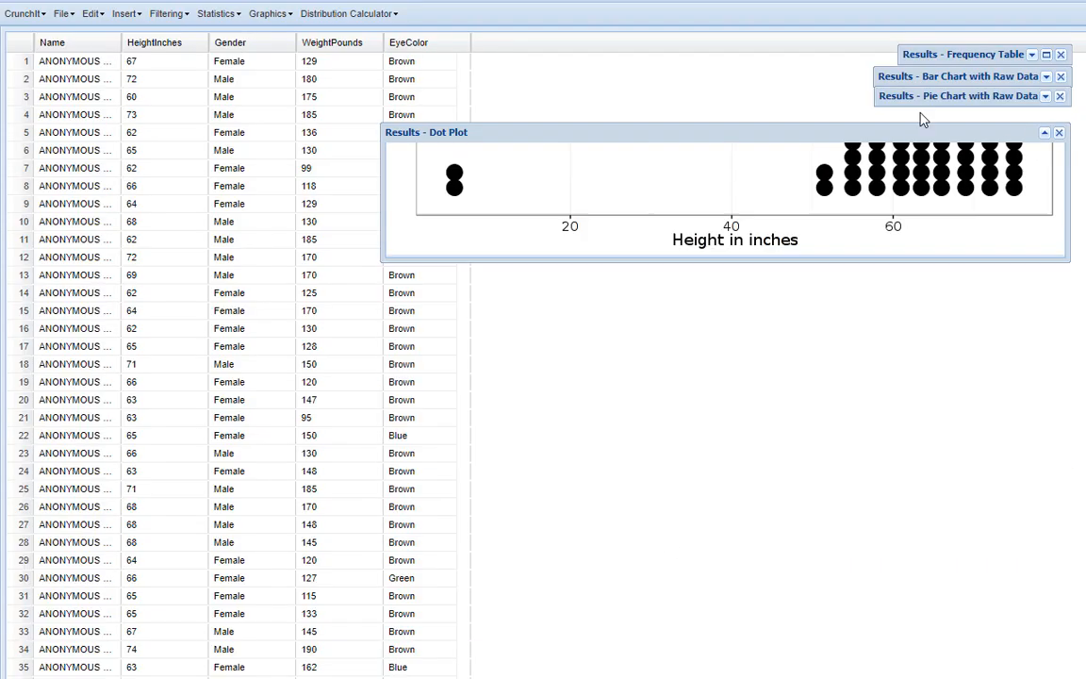
Exclude the rows where HeightInches is less than 20 and check the data table for the struck-out rows
{"action": "left_click", "coordinate": [179, 16]}
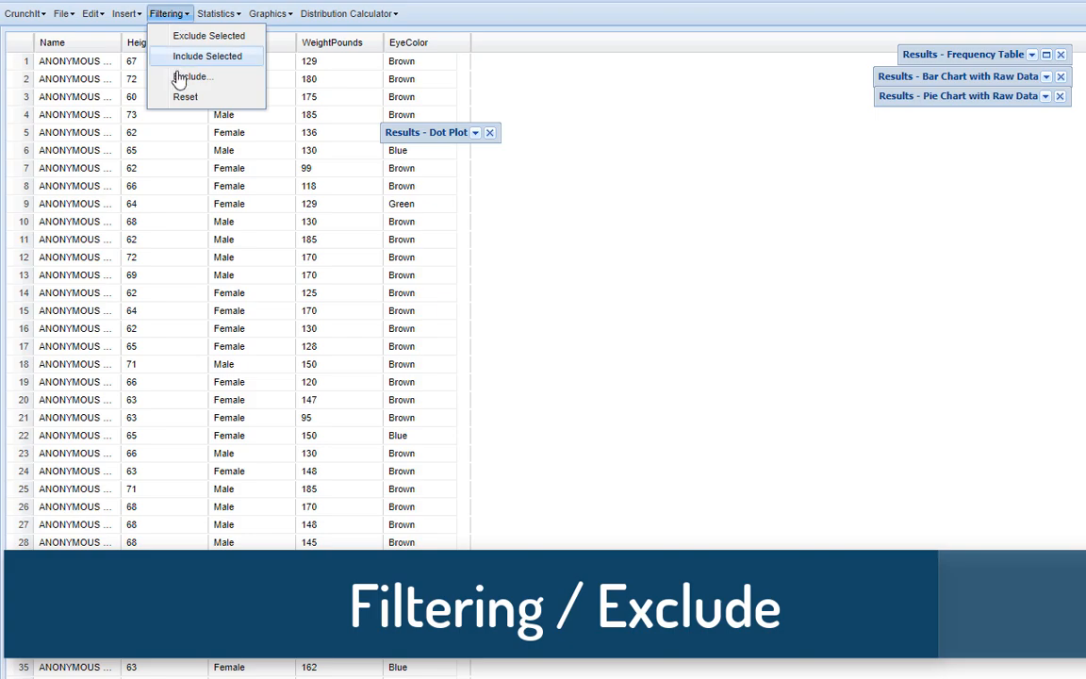
{"action": "left_click", "coordinate": [185, 77]}
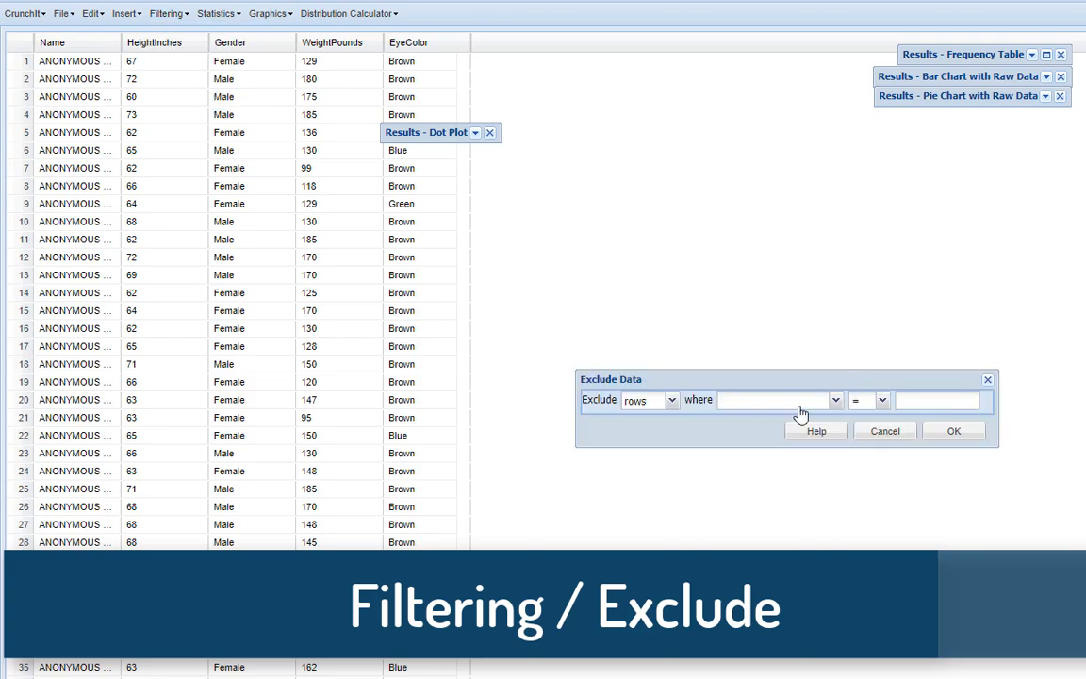
{"action": "left_click", "coordinate": [835, 403]}
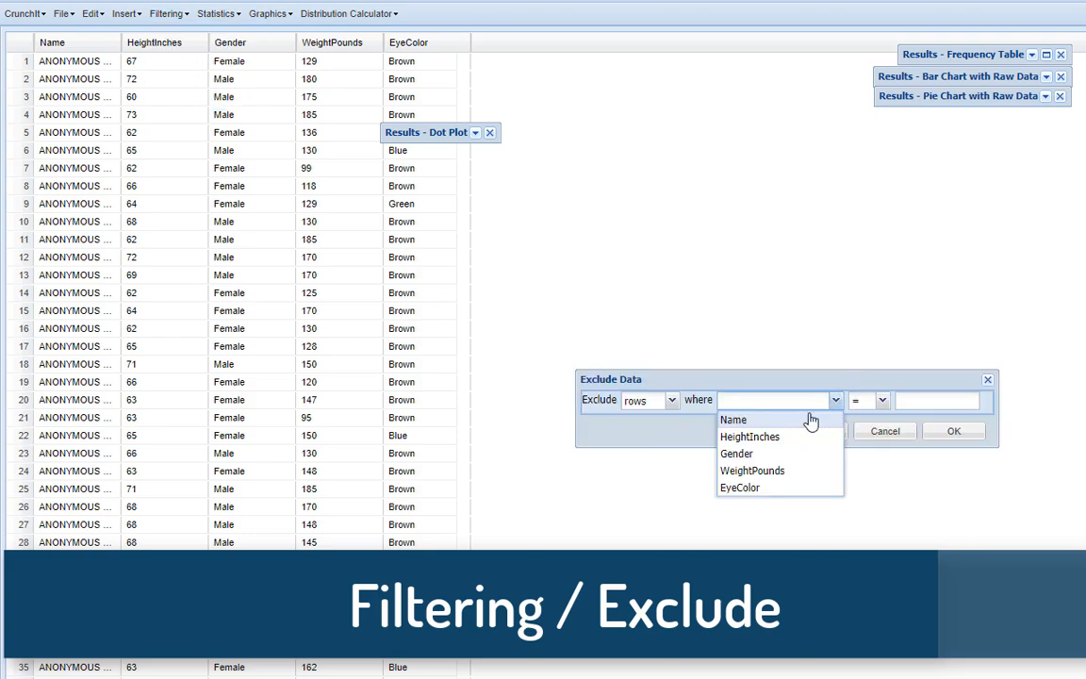
{"action": "left_click", "coordinate": [788, 439]}
{"action": "left_click", "coordinate": [883, 401]}
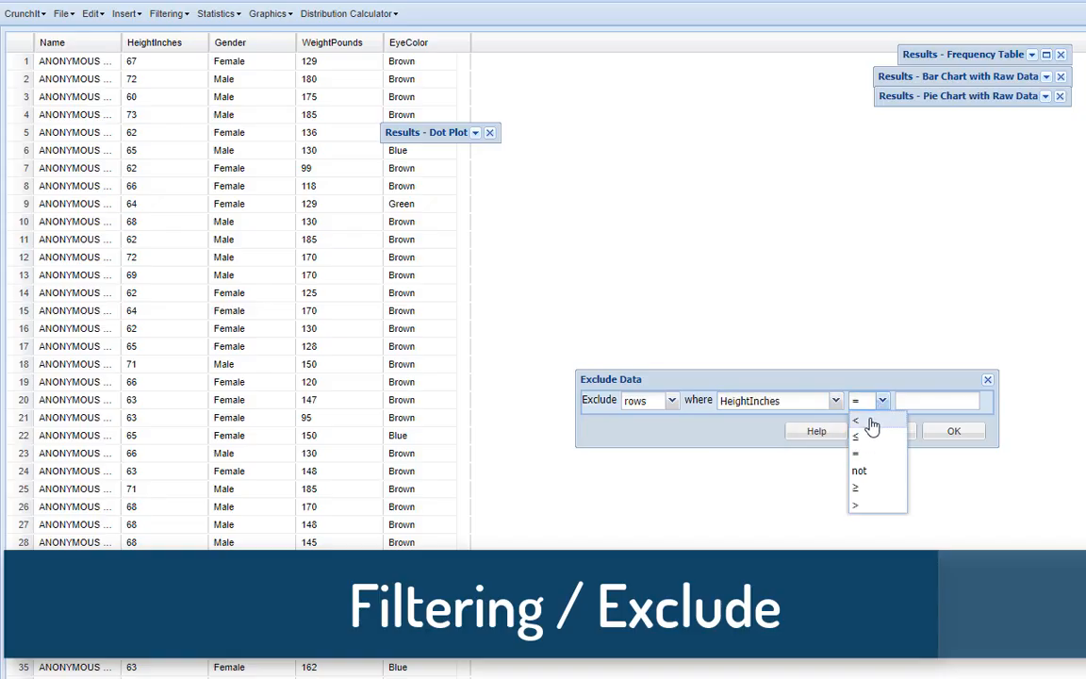
{"action": "left_click", "coordinate": [873, 423]}
{"action": "left_click", "coordinate": [923, 401]}
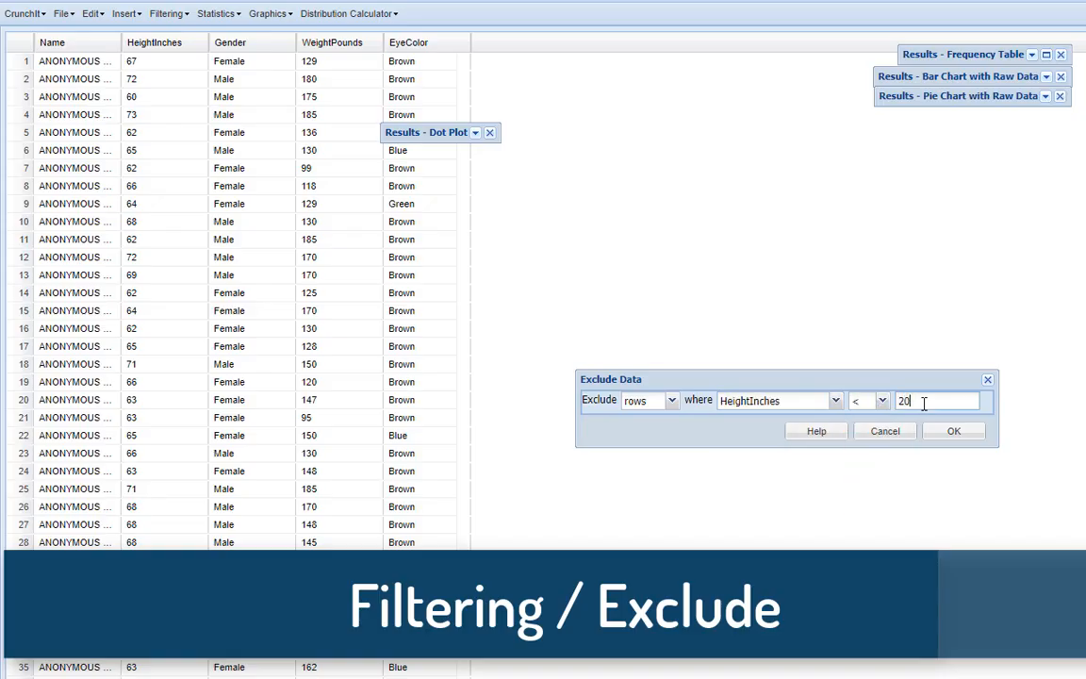
{"action": "type", "text": "20"}
{"action": "left_click", "coordinate": [954, 431]}
{"action": "scroll", "coordinate": [334, 469], "scroll_direction": "down", "scroll_amount": 5}
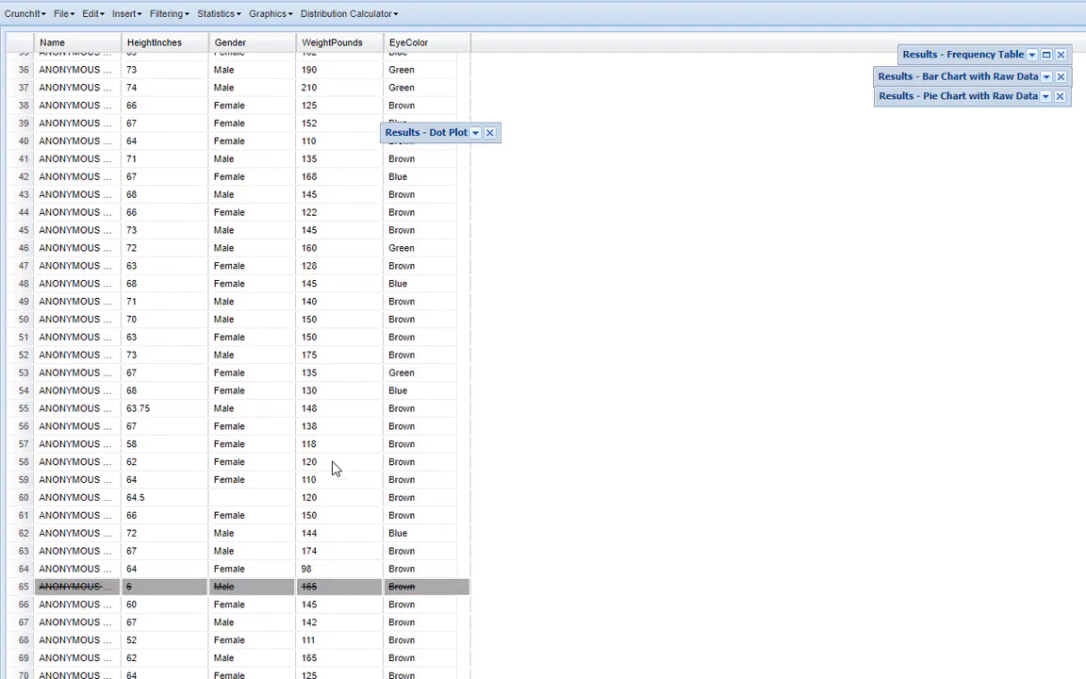
{"action": "scroll", "coordinate": [283, 491], "scroll_direction": "down", "scroll_amount": 2}
{"action": "scroll", "coordinate": [261, 512], "scroll_direction": "down", "scroll_amount": 18}
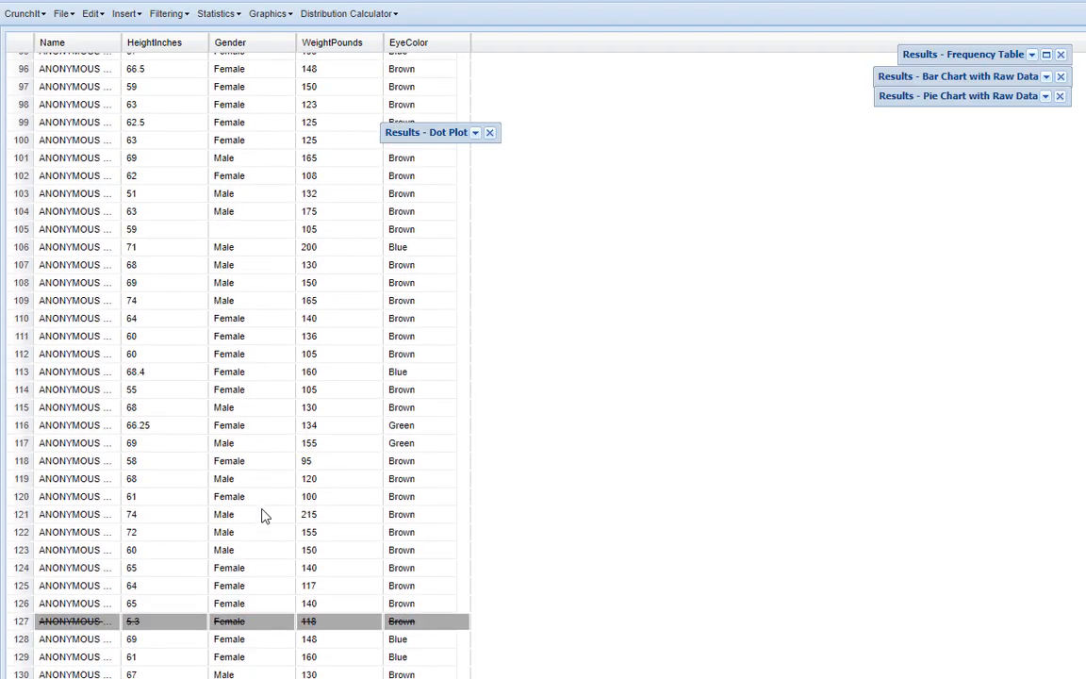
{"action": "scroll", "coordinate": [243, 615], "scroll_direction": "up", "scroll_amount": 3}
Create a dot plot of HeightInches titled "Outliers removed (males and females)" and compare it with the "All students" dot plot
{"action": "left_click", "coordinate": [267, 13]}
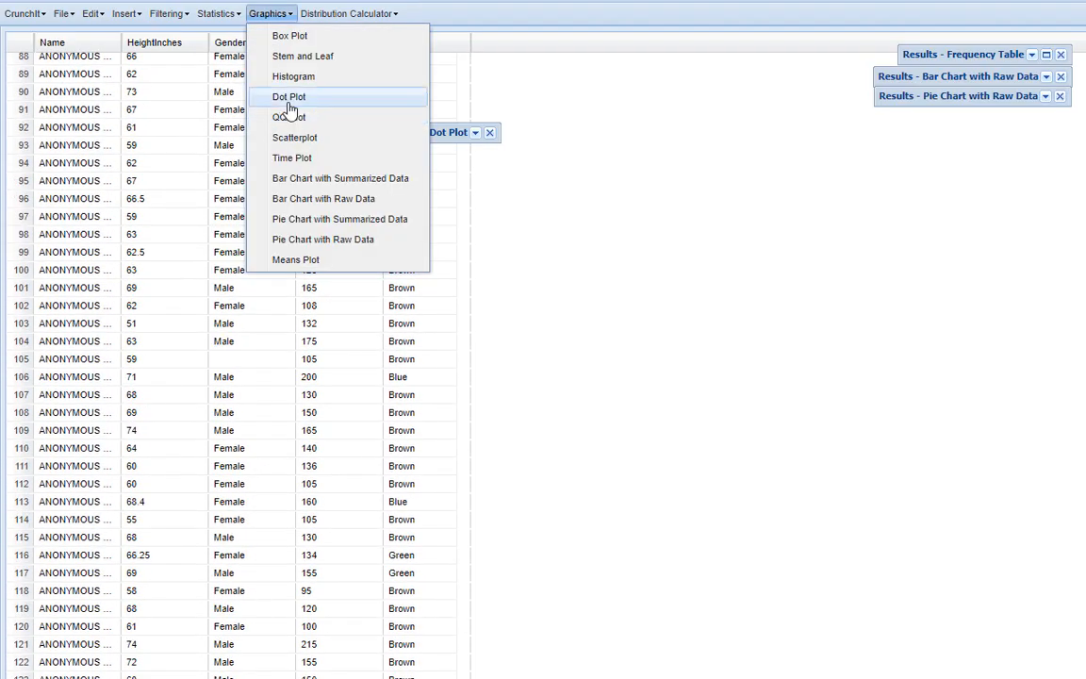
{"action": "left_click", "coordinate": [282, 97]}
{"action": "left_click", "coordinate": [754, 404]}
{"action": "key", "text": "ctrl+a"}
{"action": "type", "text": "Outliers remo"}
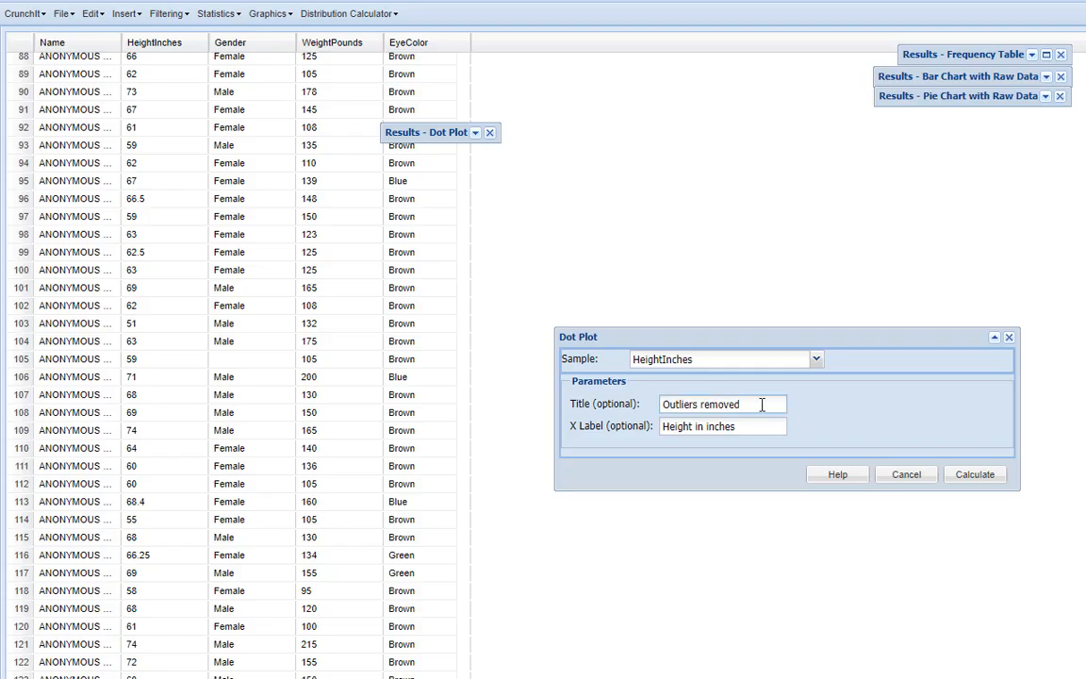
{"action": "type", "text": "ved (males and females)"}
{"action": "left_click", "coordinate": [971, 475]}
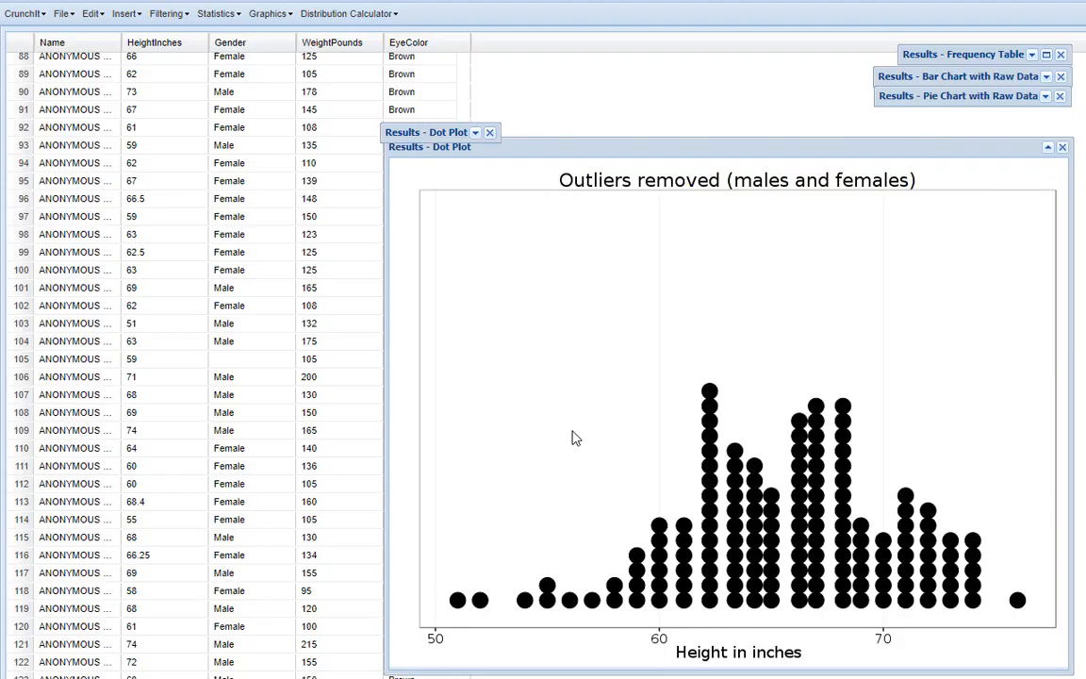
{"action": "left_click", "coordinate": [471, 139]}
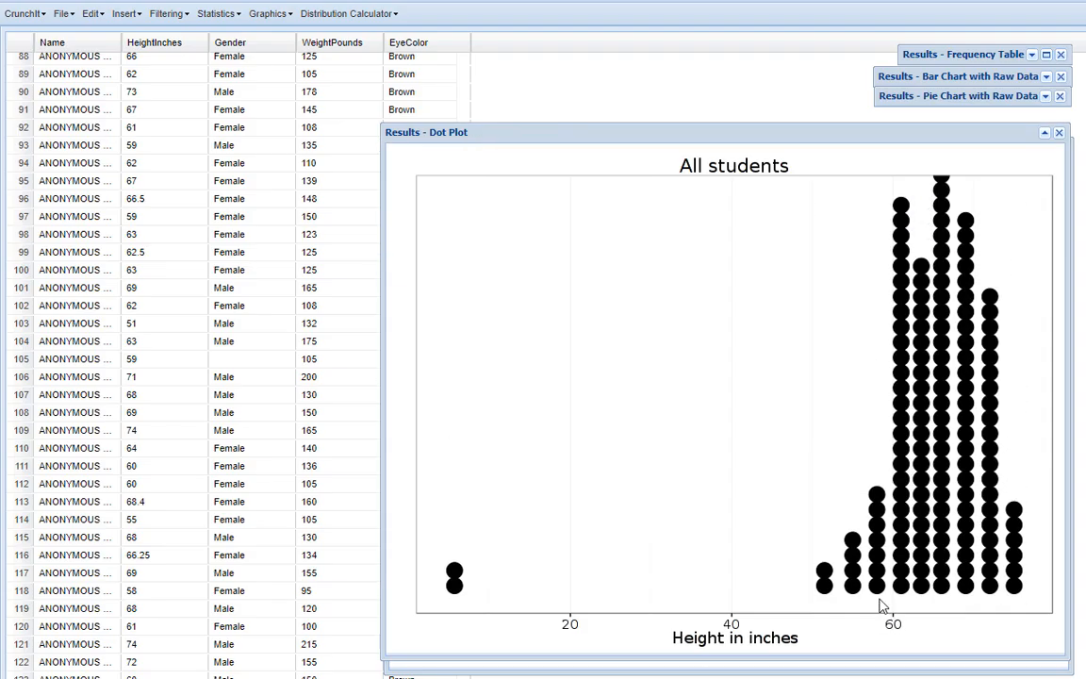
{"action": "left_click", "coordinate": [1044, 135]}
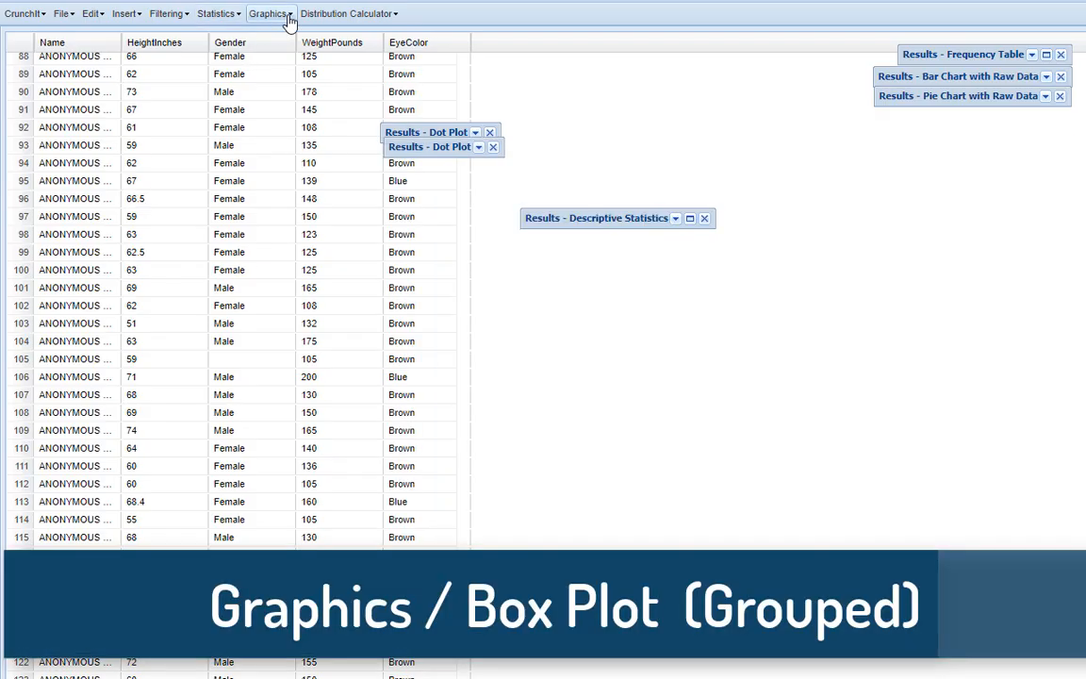
Create a grouped box plot of HeightInches by Gender titled "Heights (in) by gender"
{"action": "left_click", "coordinate": [273, 14]}
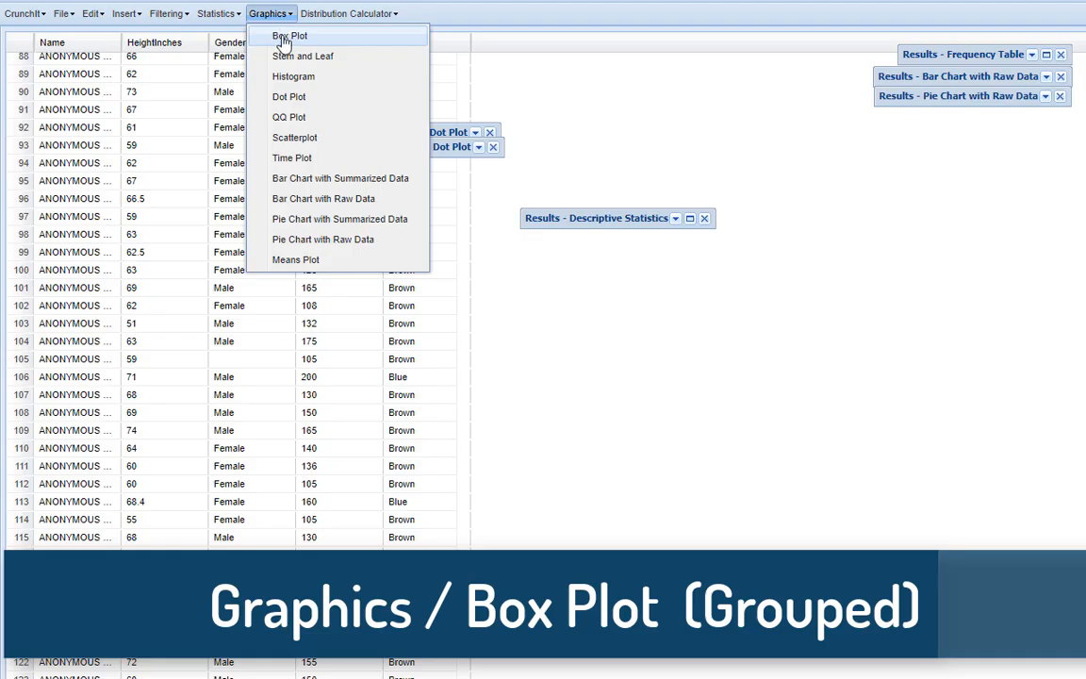
{"action": "left_click", "coordinate": [285, 38]}
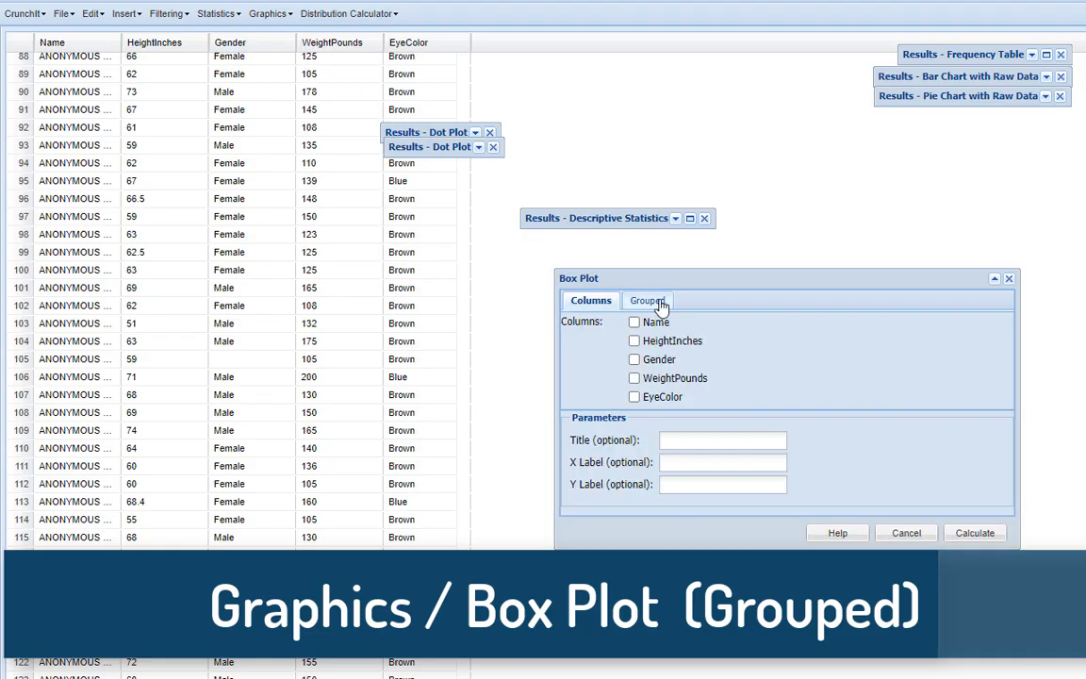
{"action": "left_click", "coordinate": [658, 301]}
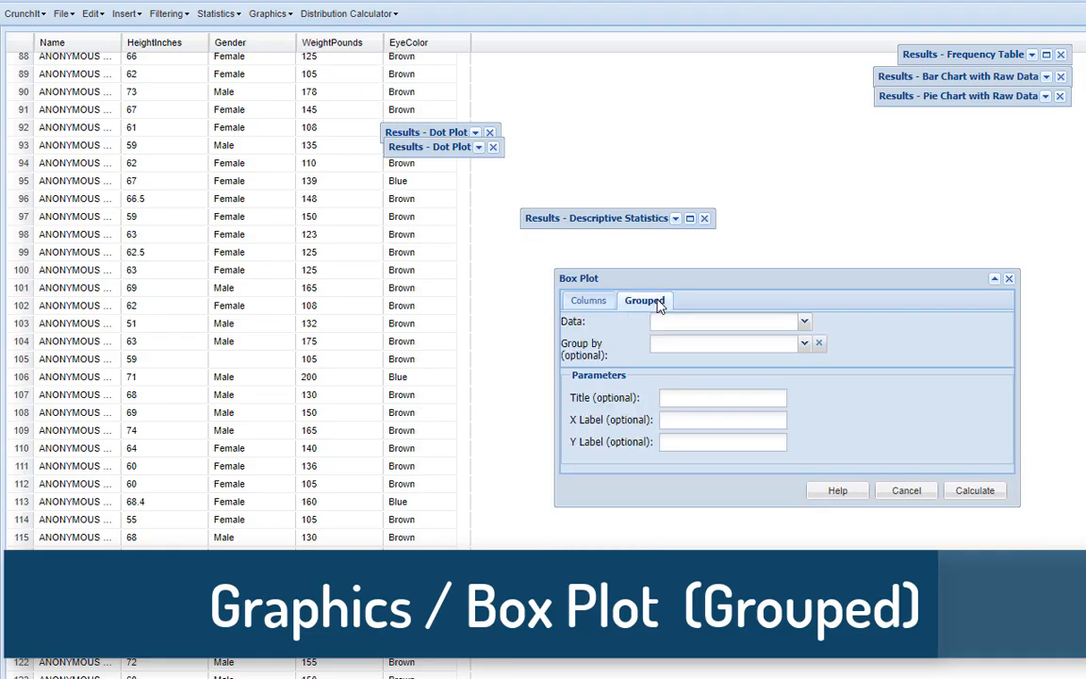
{"action": "left_click", "coordinate": [805, 323]}
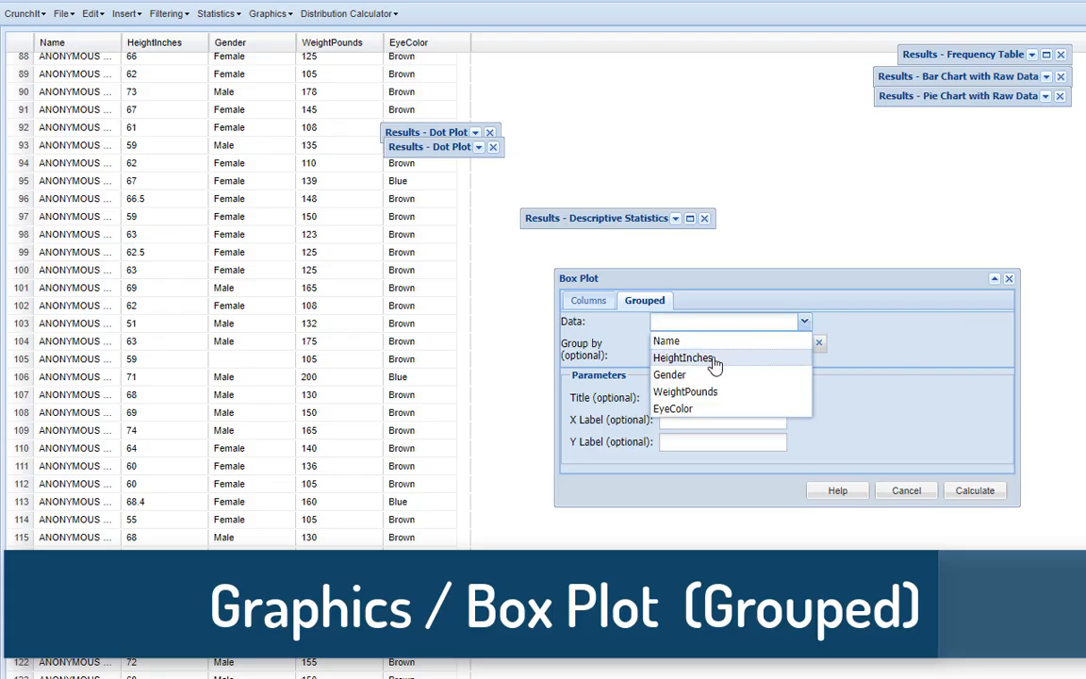
{"action": "left_click", "coordinate": [717, 358]}
{"action": "left_click", "coordinate": [804, 344]}
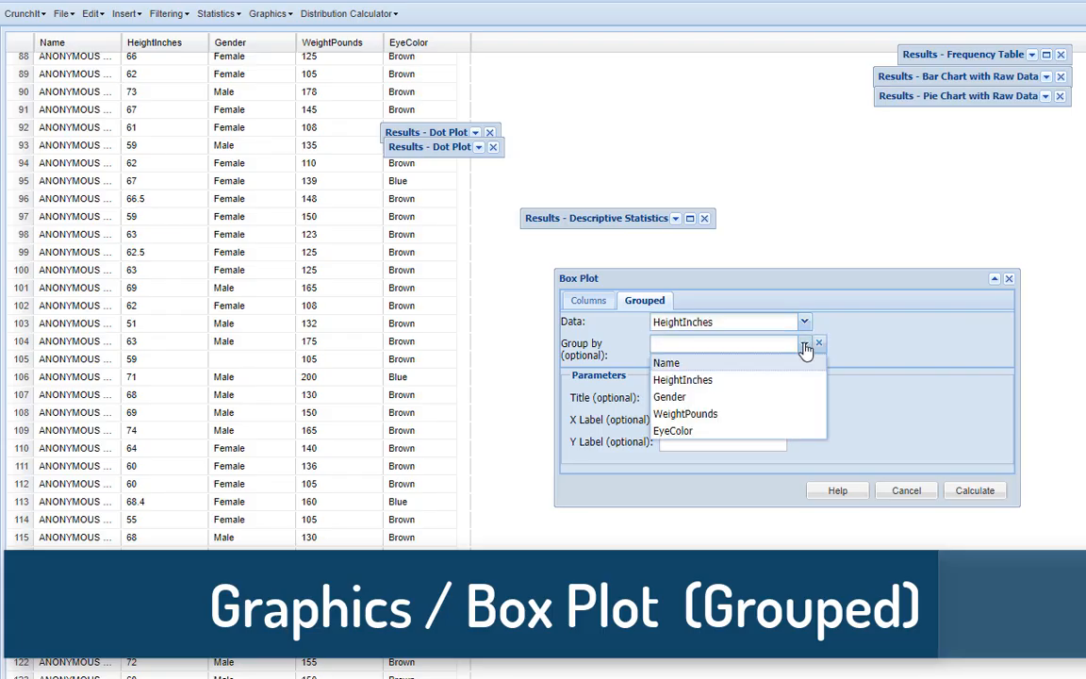
{"action": "left_click", "coordinate": [683, 401]}
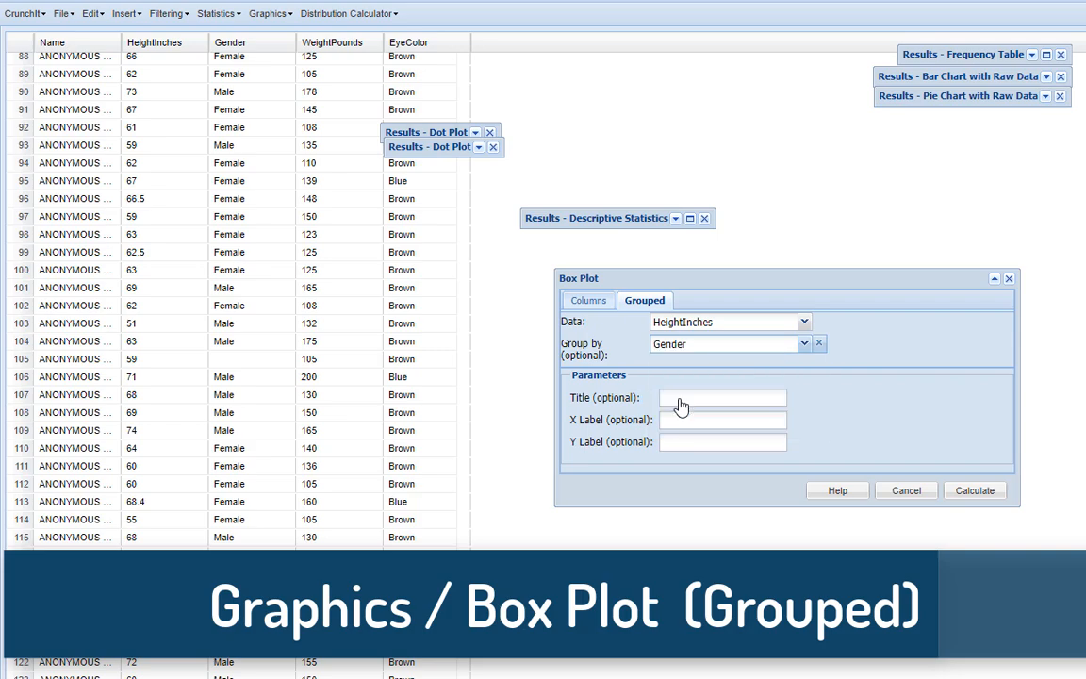
{"action": "left_click", "coordinate": [681, 406]}
{"action": "type", "text": "Heights (in) by gender"}
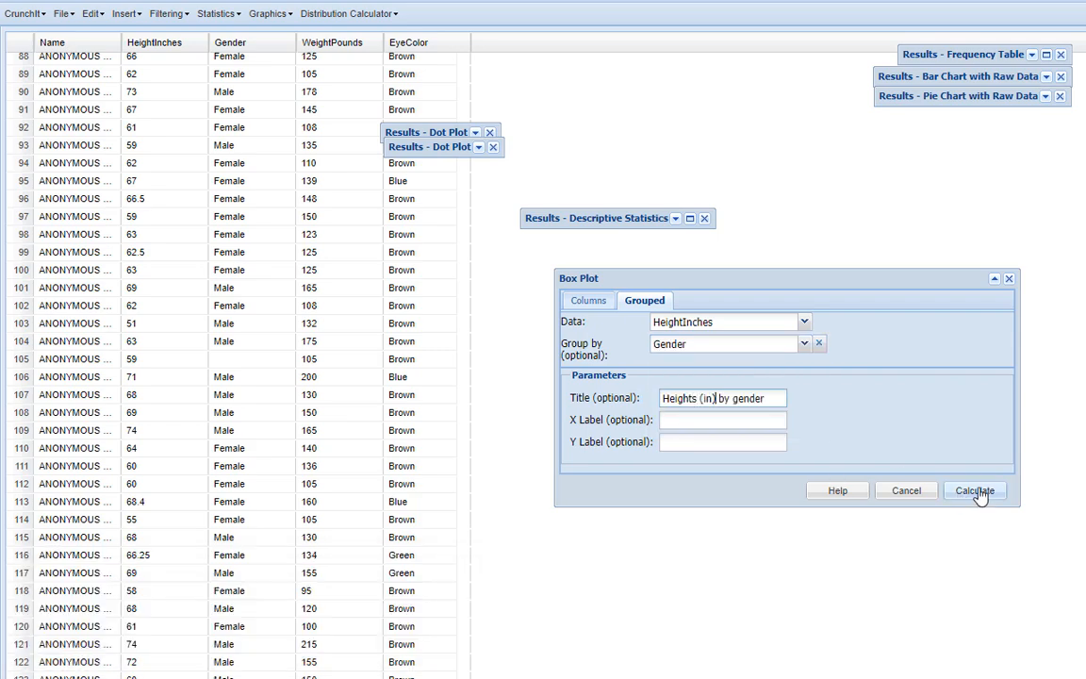
{"action": "left_click", "coordinate": [975, 491]}
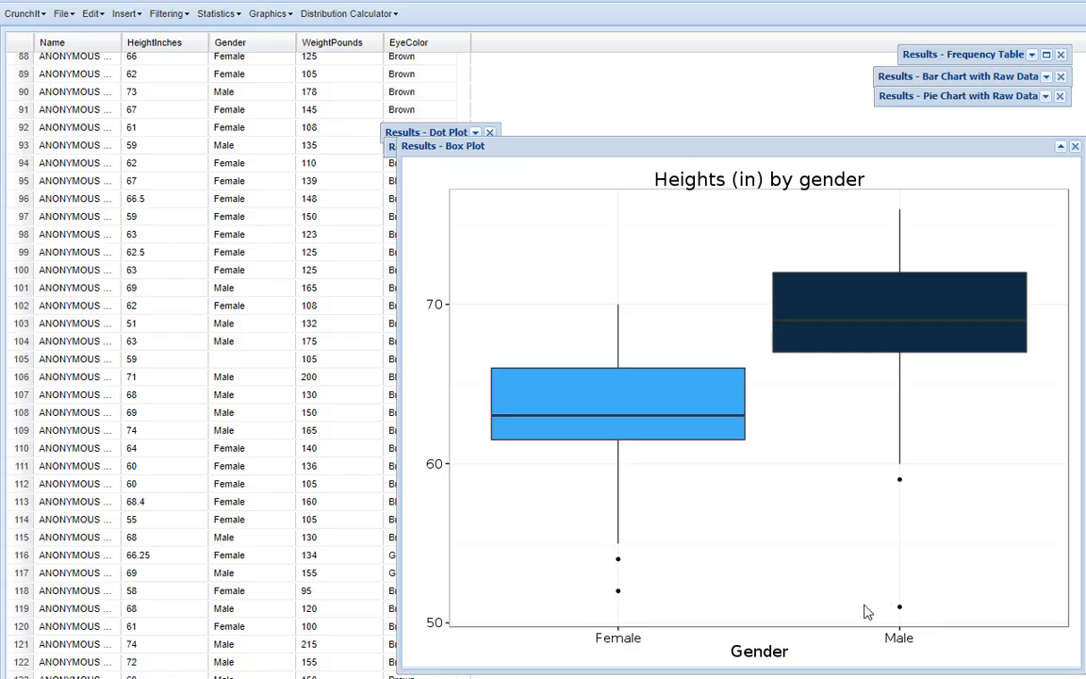
Calculate grouped descriptive statistics for HeightInches, grouped by Gender
{"action": "left_click", "coordinate": [224, 17]}
{"action": "left_click", "coordinate": [206, 36]}
{"action": "left_click", "coordinate": [654, 312]}
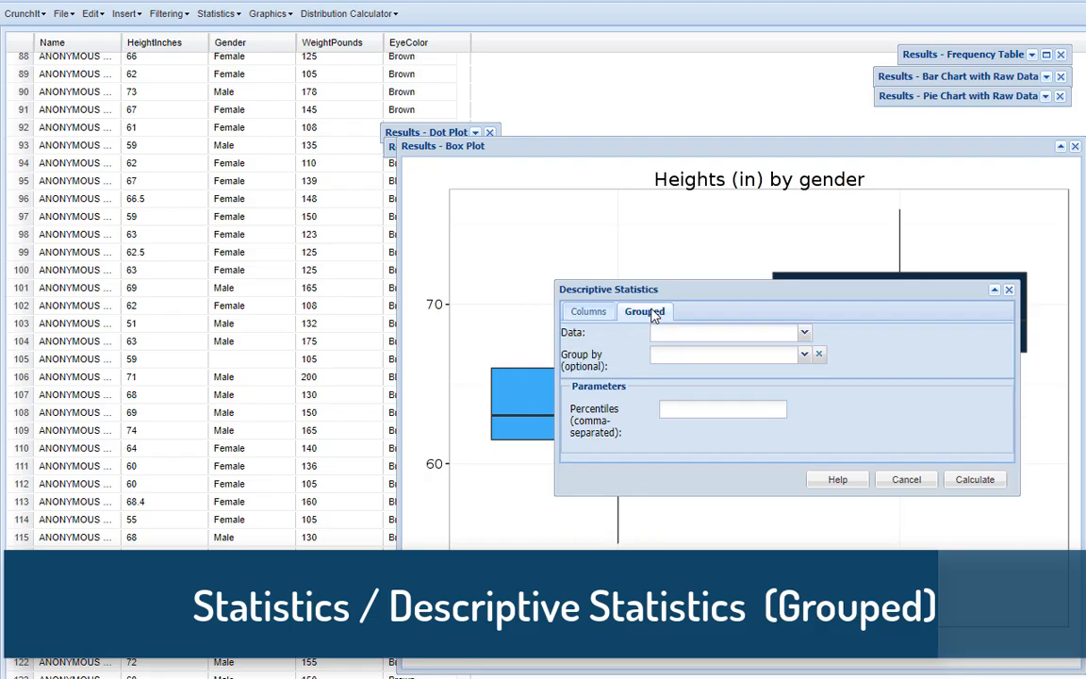
{"action": "left_click", "coordinate": [679, 336]}
{"action": "left_click", "coordinate": [681, 371]}
{"action": "left_click", "coordinate": [698, 354]}
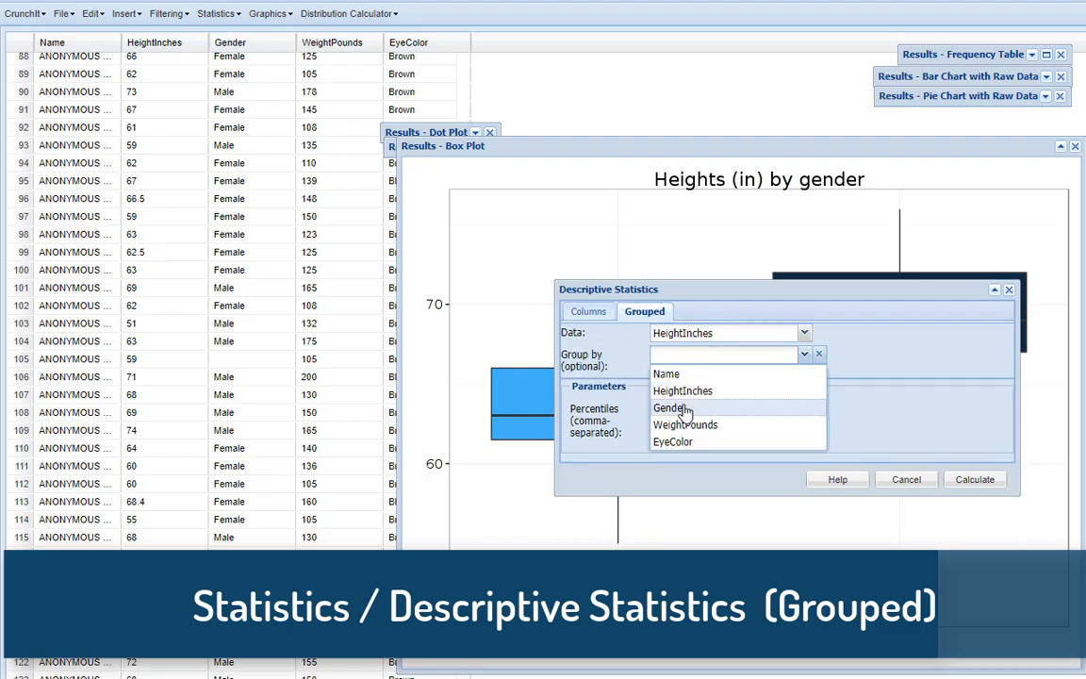
{"action": "left_click", "coordinate": [672, 409]}
{"action": "left_click", "coordinate": [973, 479]}
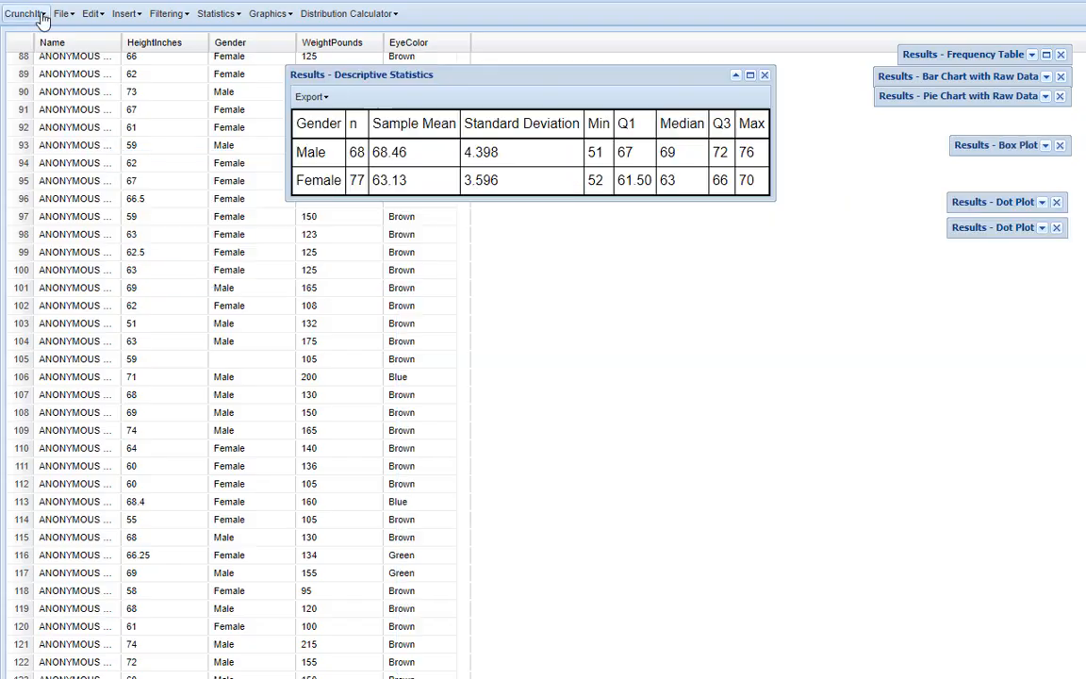
Set the general, mean and standard deviation precision preferences to 6 digits each
{"action": "left_click", "coordinate": [21, 13]}
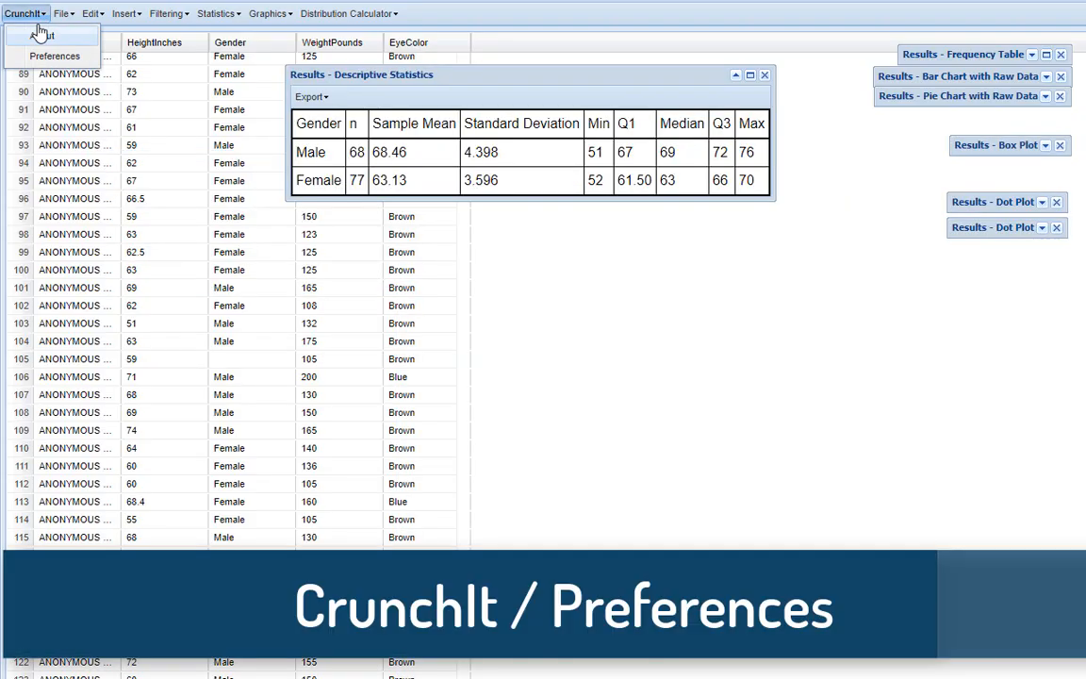
{"action": "left_click", "coordinate": [42, 53]}
{"action": "type", "text": "6"}
{"action": "key", "text": "Tab"}
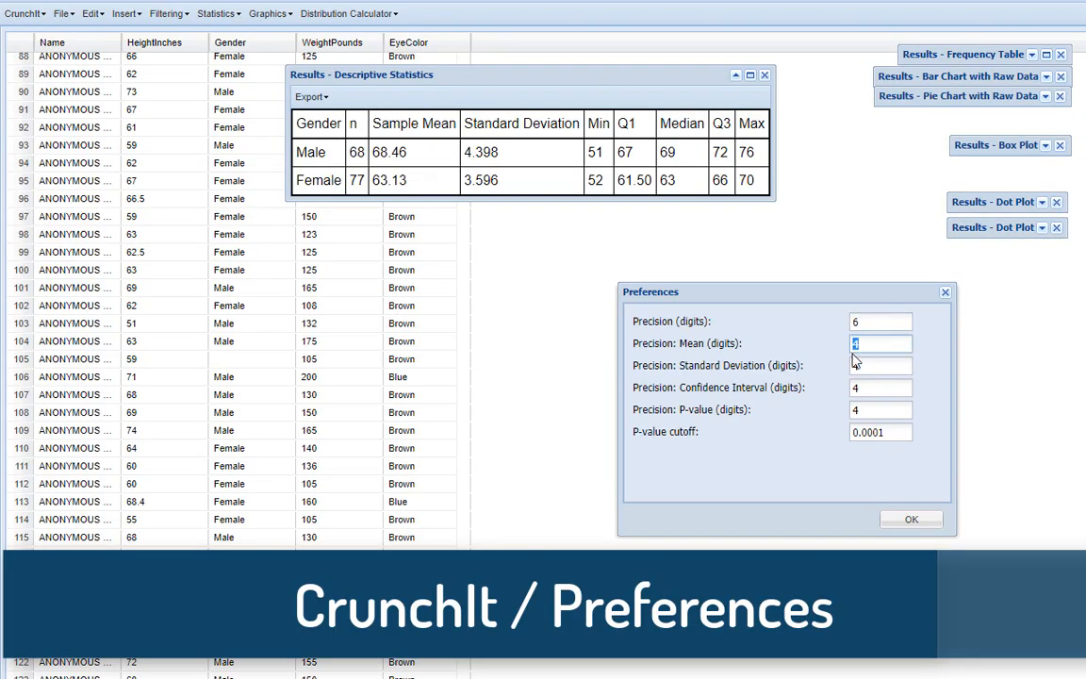
{"action": "type", "text": "6"}
{"action": "key", "text": "Tab"}
{"action": "type", "text": "6"}
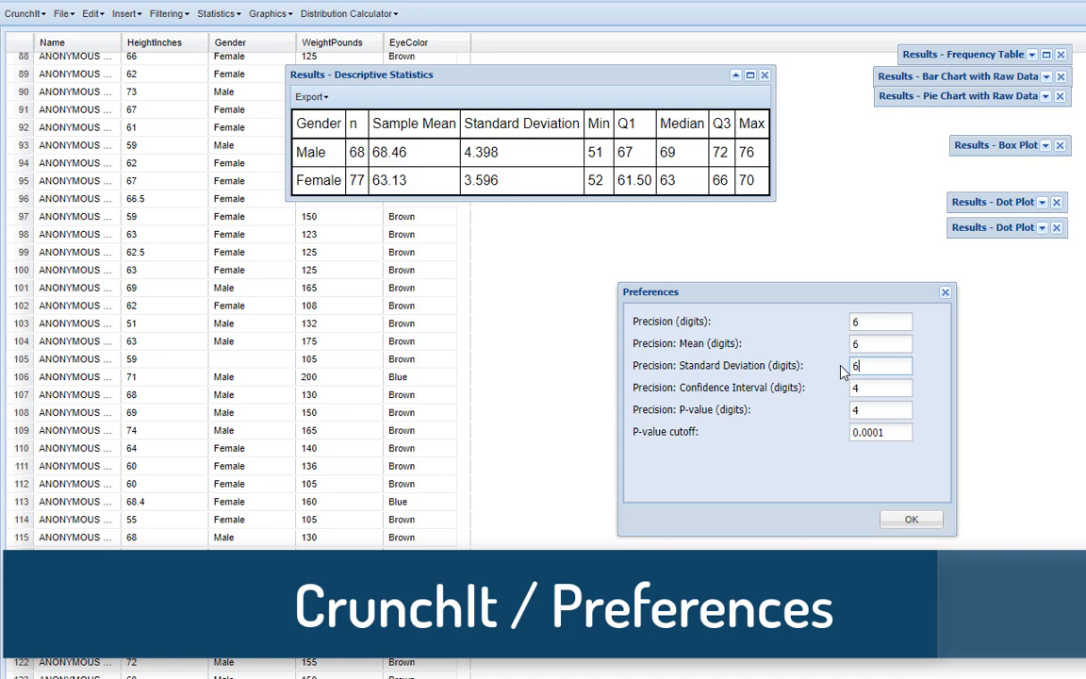
{"action": "left_click", "coordinate": [911, 518]}
Recalculate the descriptive statistics of HeightInches grouped by Gender and compare the male sample mean in both result tables
{"action": "left_click", "coordinate": [216, 13]}
{"action": "left_click", "coordinate": [235, 34]}
{"action": "left_click", "coordinate": [647, 311]}
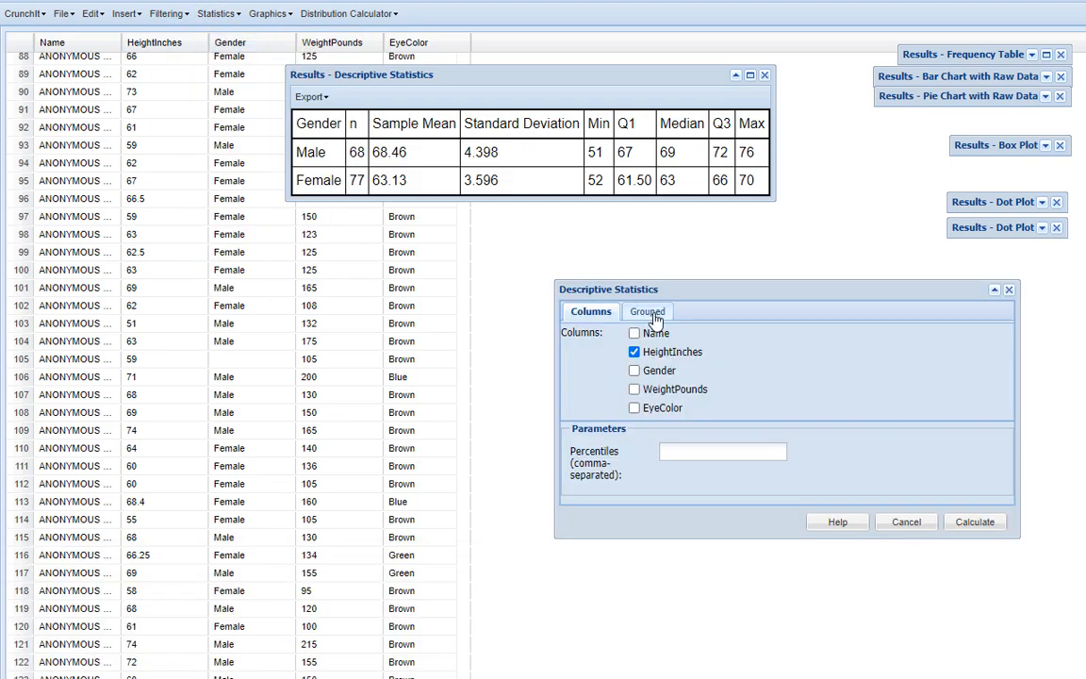
{"action": "left_click", "coordinate": [974, 479]}
{"action": "left_click_drag", "start_coordinate": [415, 301], "coordinate": [363, 298]}
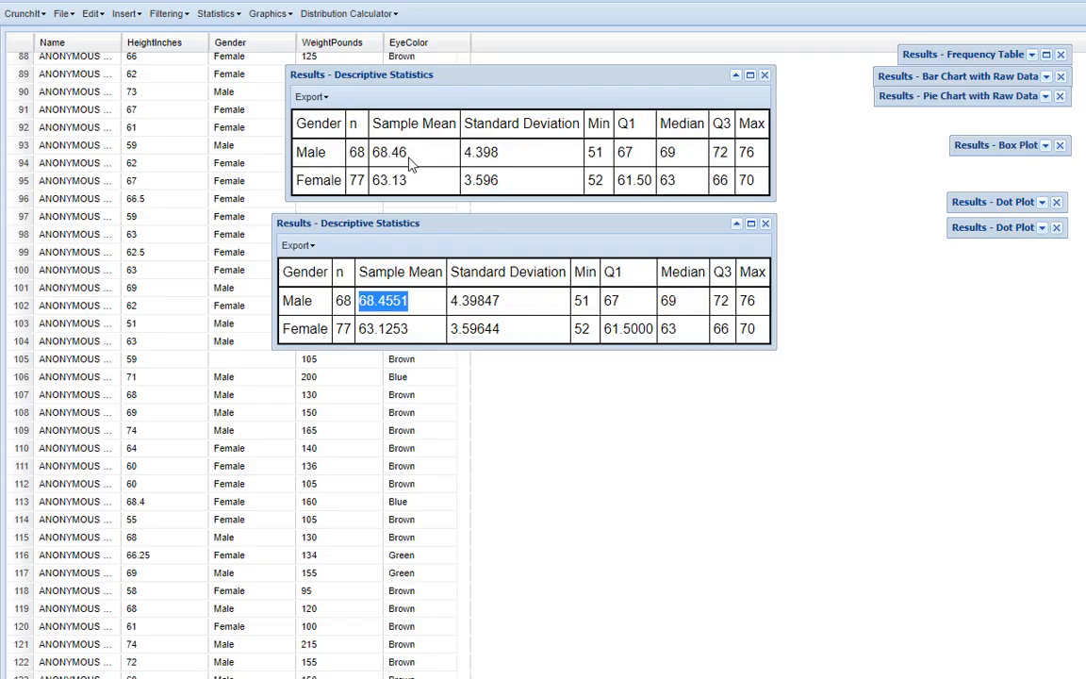
{"action": "left_click_drag", "start_coordinate": [409, 157], "coordinate": [374, 152]}
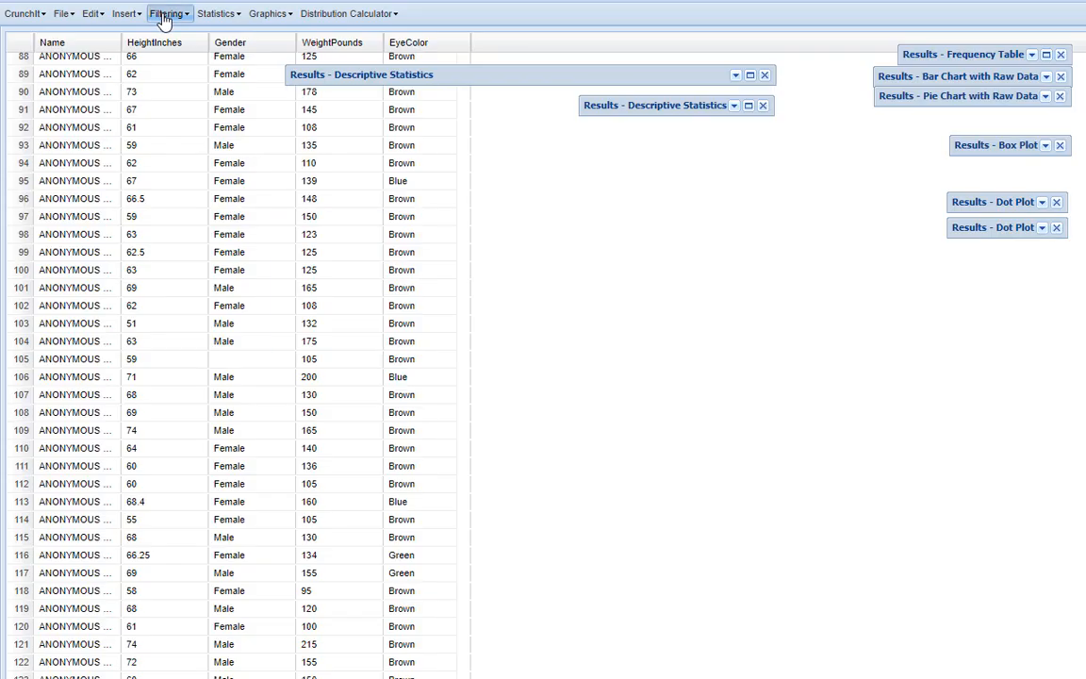
Exclude the rows where Gender equals Male
{"action": "left_click", "coordinate": [165, 15]}
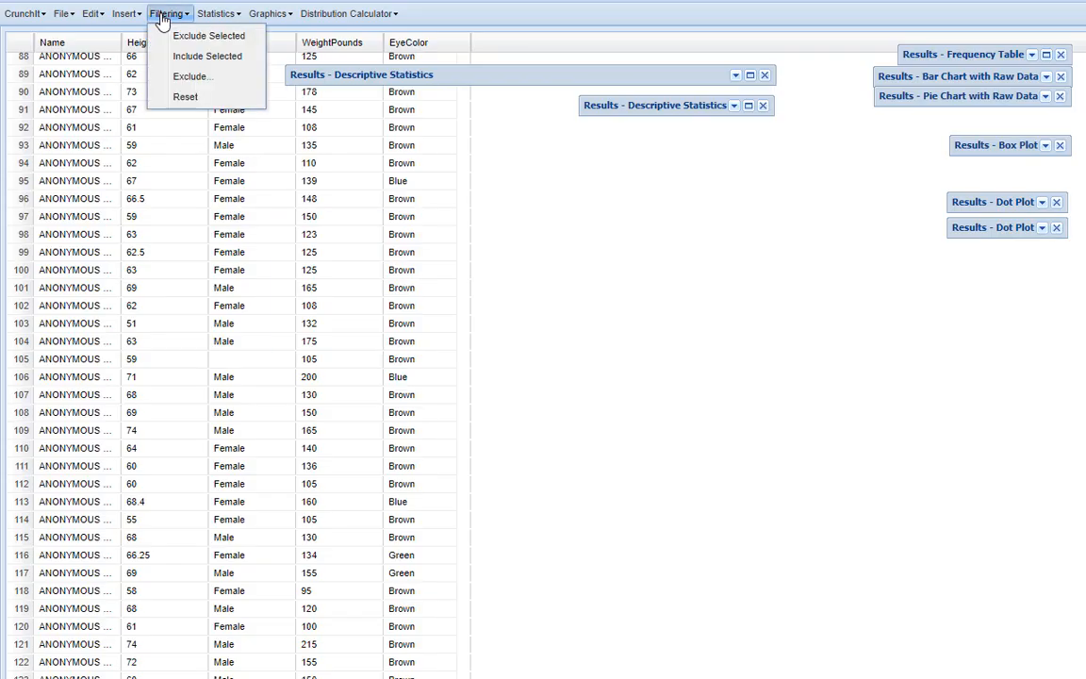
{"action": "left_click", "coordinate": [181, 77]}
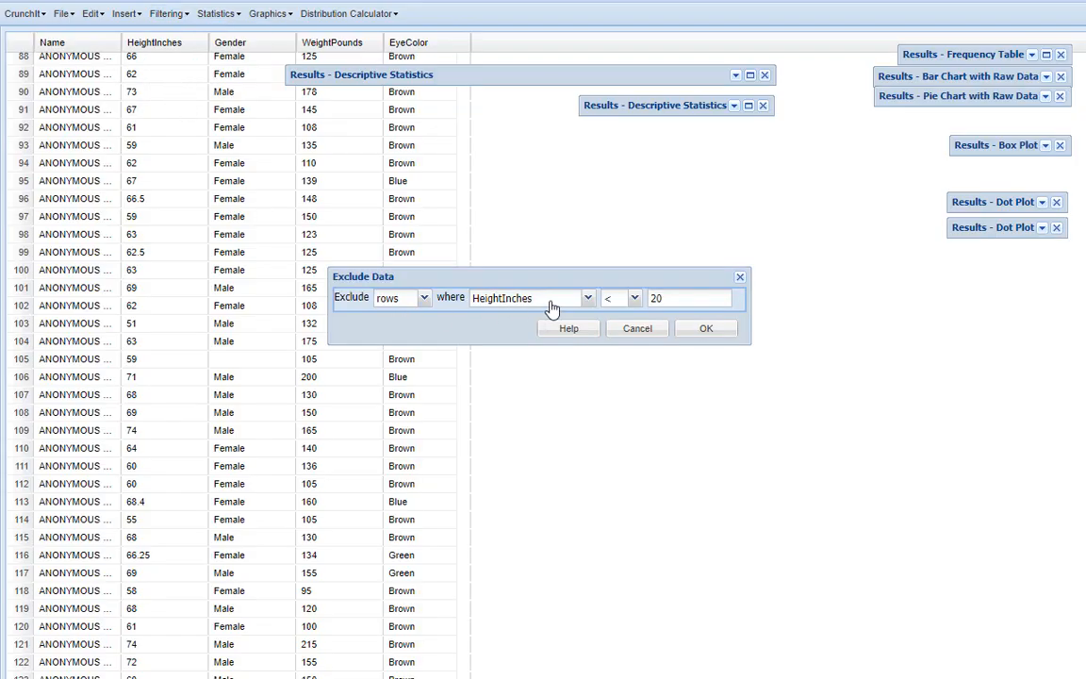
{"action": "left_click", "coordinate": [587, 298]}
{"action": "left_click", "coordinate": [528, 353]}
{"action": "left_click", "coordinate": [628, 298]}
{"action": "left_click", "coordinate": [614, 355]}
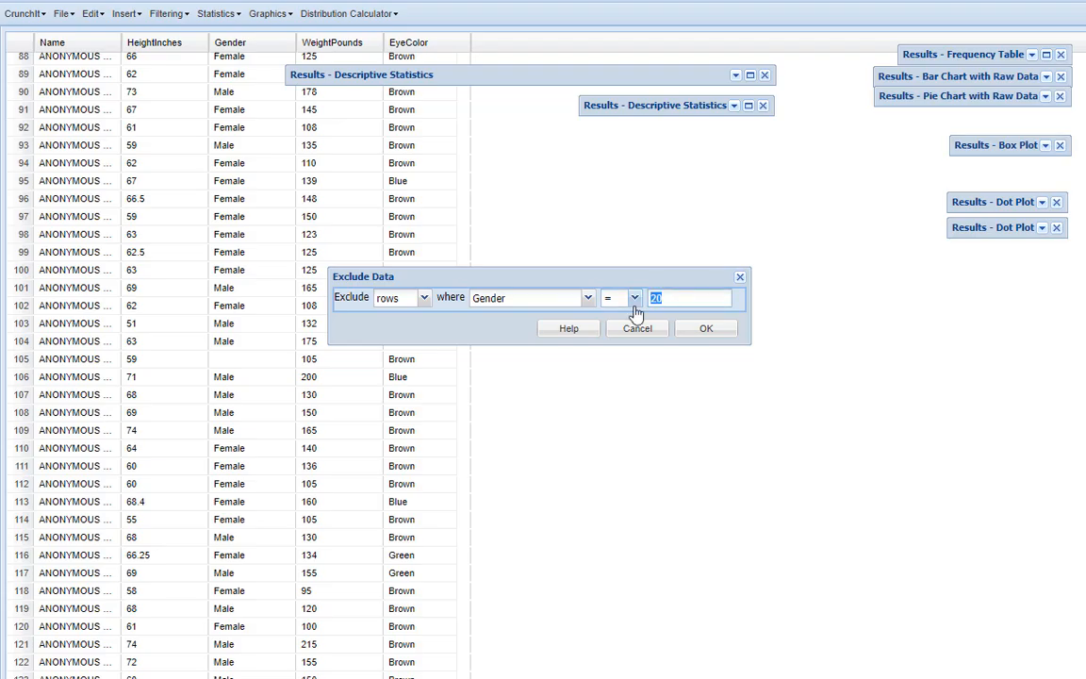
{"action": "left_click", "coordinate": [725, 332]}
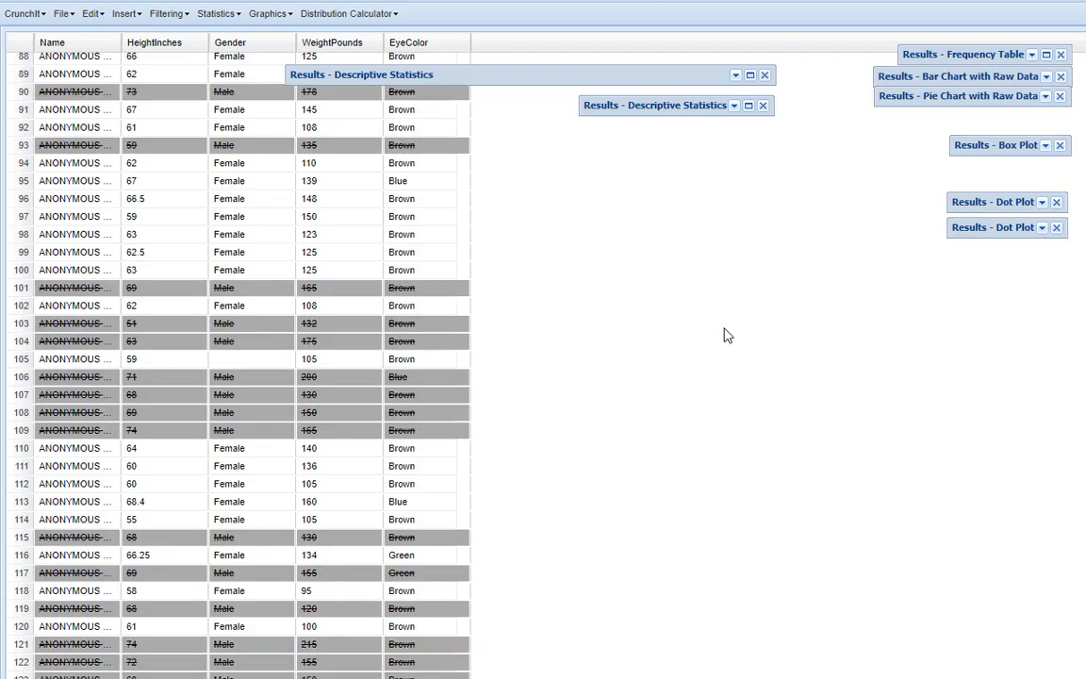
Create a histogram of HeightInches titled "Heights (in) of female students", keeping the Y label "Count" and default bins
{"action": "left_click", "coordinate": [271, 13]}
{"action": "left_click", "coordinate": [272, 80]}
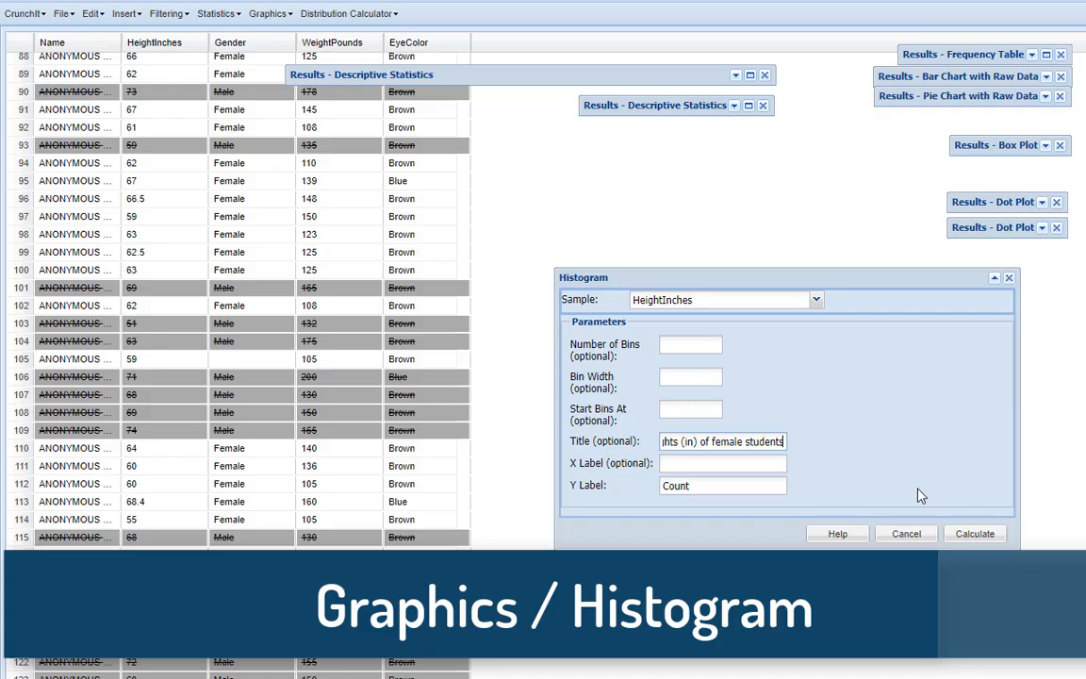
{"action": "left_click", "coordinate": [980, 534]}
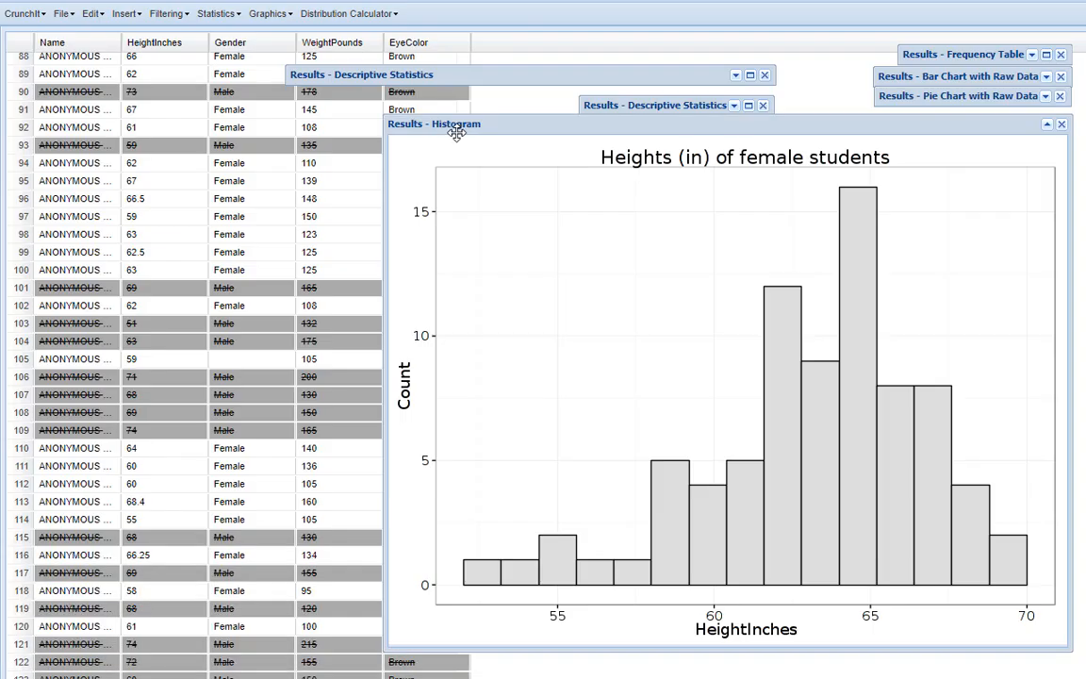
Create a second female height histogram with the number of bins set to 10, and bring the first one forward to compare
{"action": "left_click", "coordinate": [283, 21]}
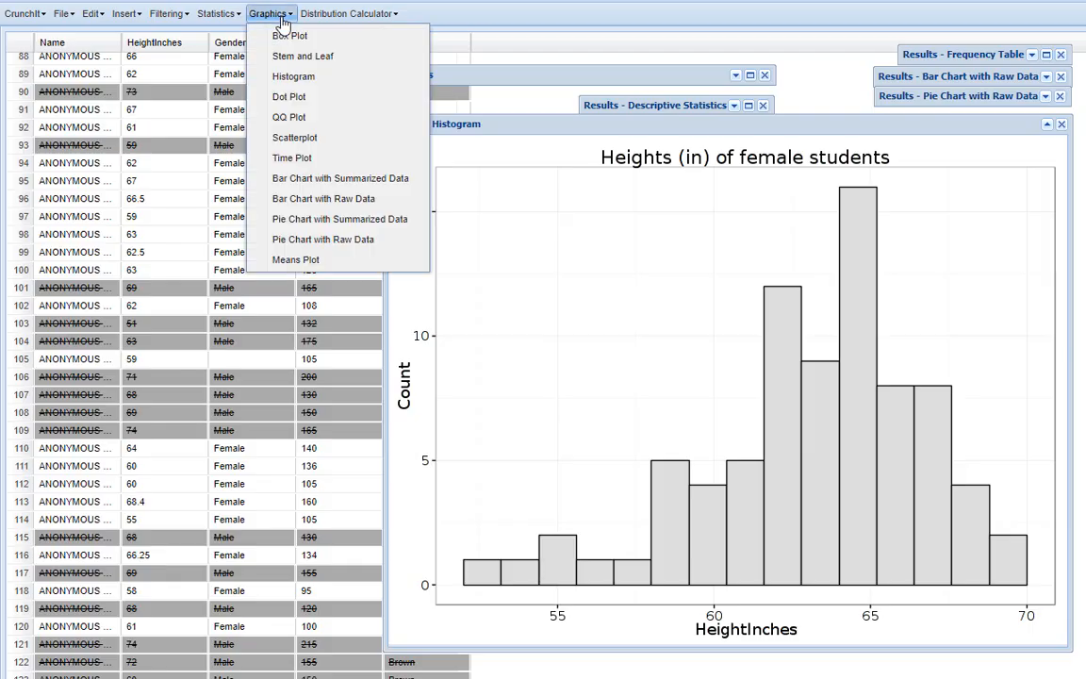
{"action": "left_click", "coordinate": [283, 78]}
{"action": "left_click_drag", "start_coordinate": [570, 377], "coordinate": [622, 416]}
{"action": "left_click_drag", "start_coordinate": [576, 345], "coordinate": [614, 346]}
{"action": "left_click", "coordinate": [679, 347]}
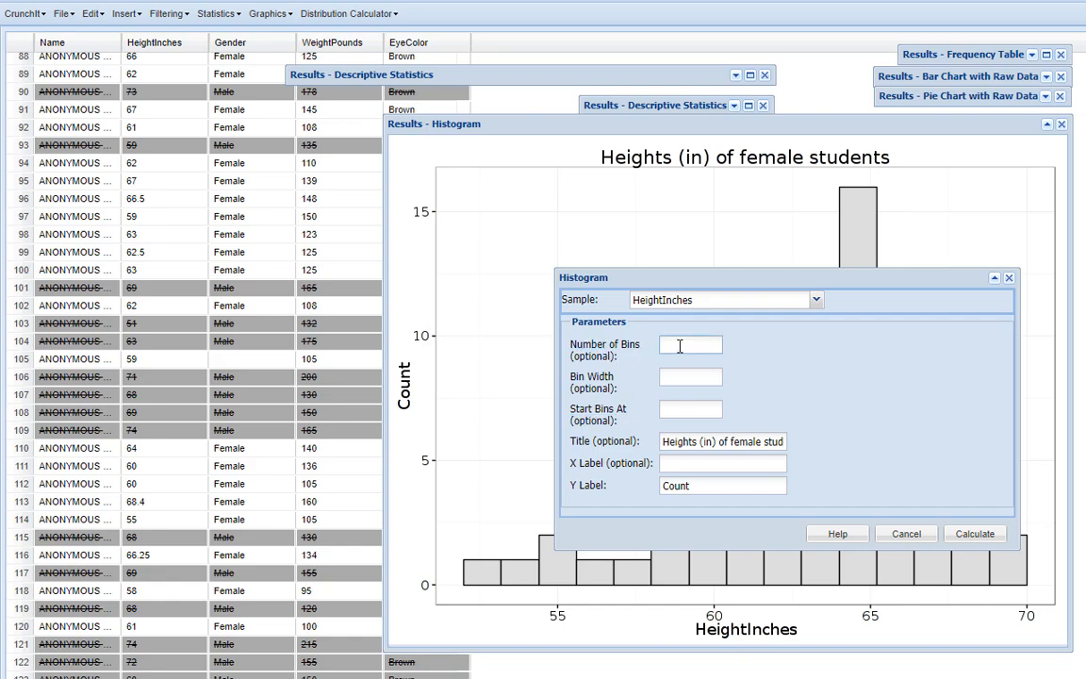
{"action": "left_click", "coordinate": [966, 542]}
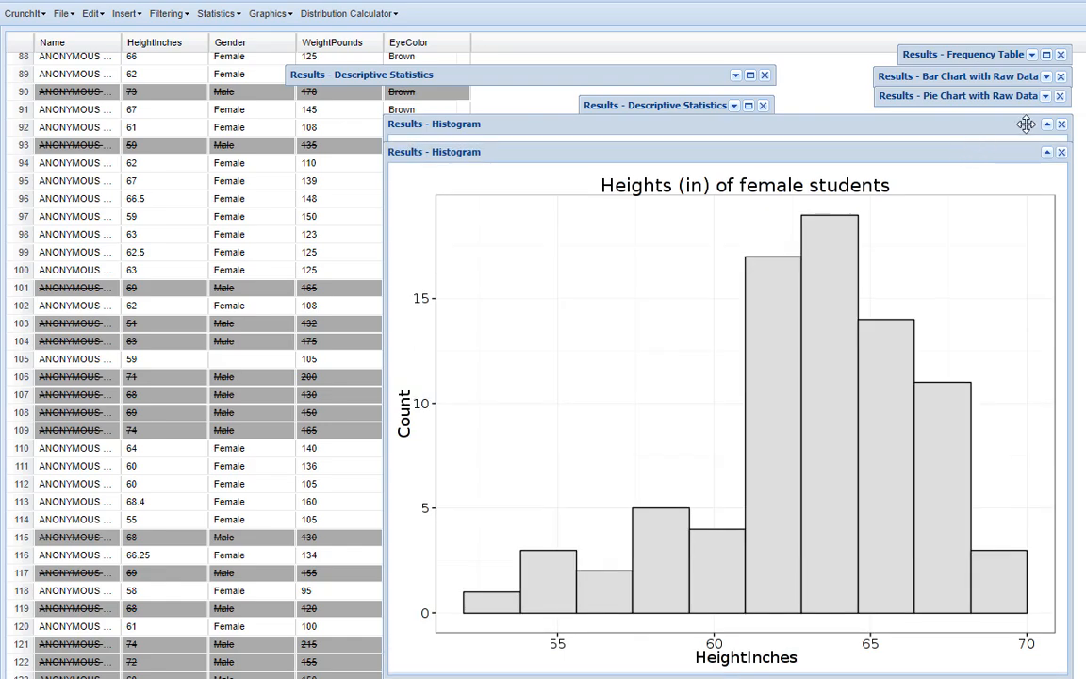
{"action": "left_click_drag", "start_coordinate": [972, 156], "coordinate": [972, 131]}
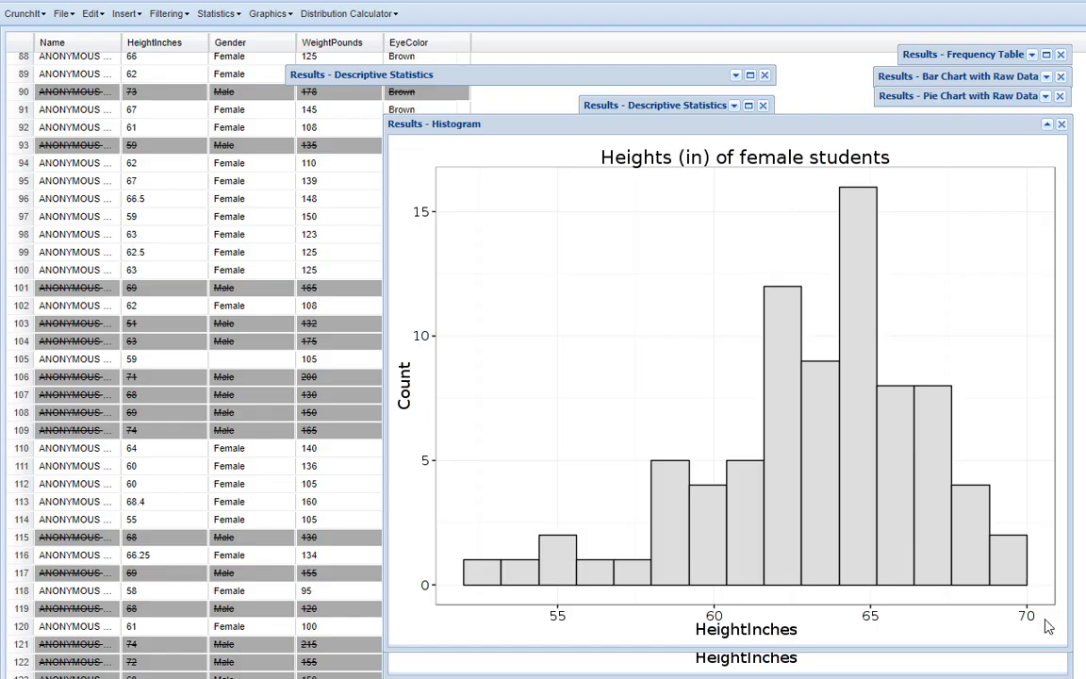